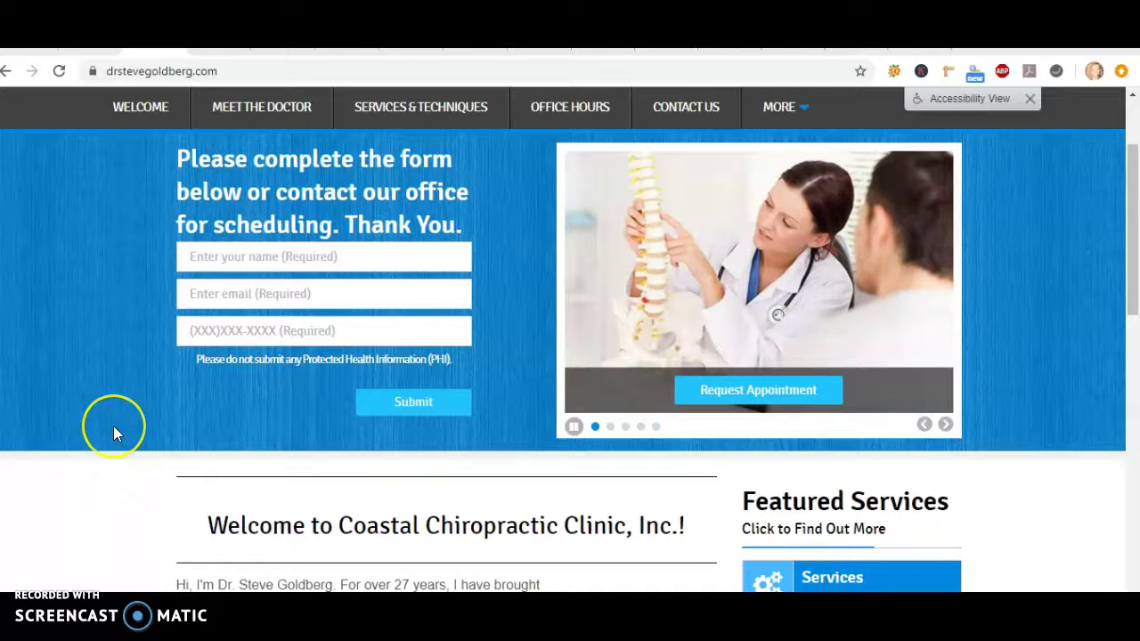
Step: Review the Coastal Chiropractic Clinic homepage, from the appointment form to the featured articles, location map and office hours
scroll(114, 433, up, 2)
scroll(114, 433, down, 1)
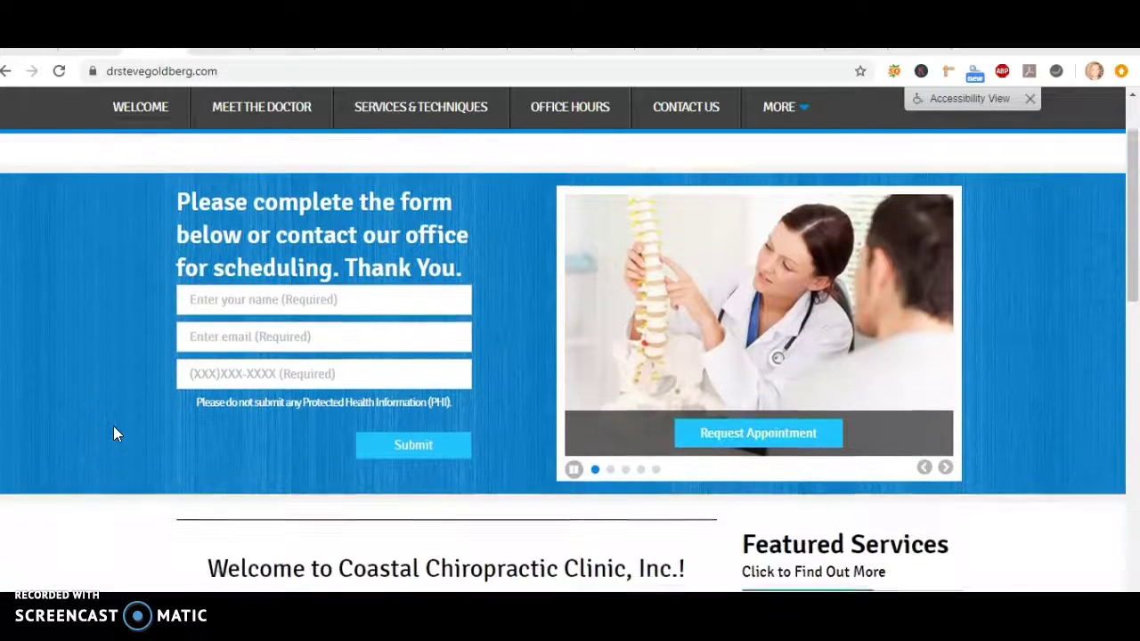
scroll(114, 434, down, 7)
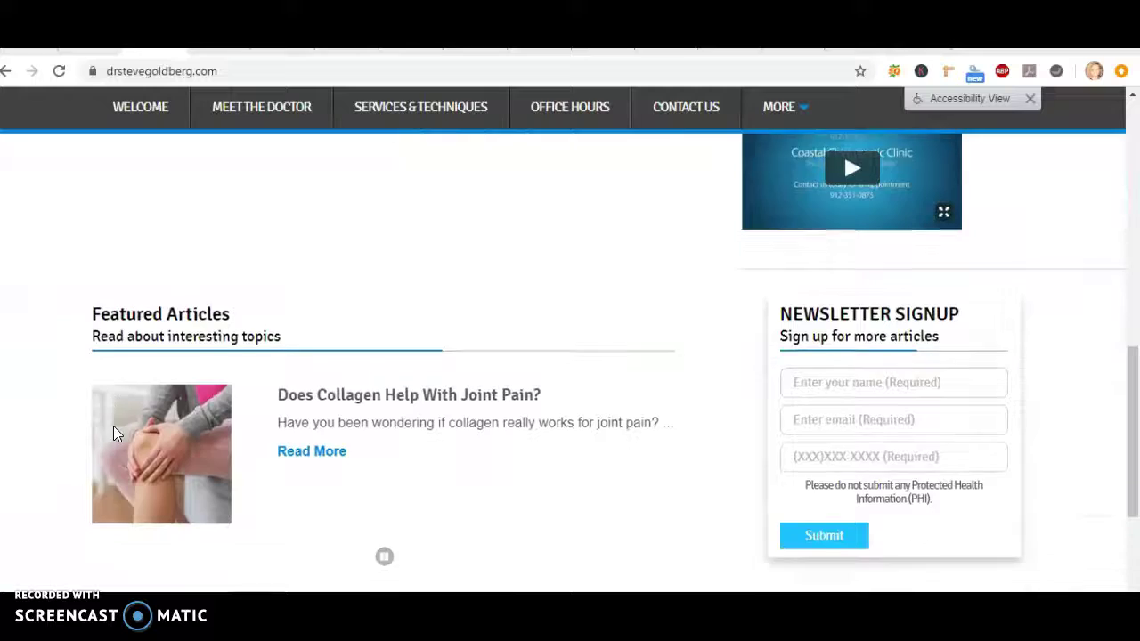
scroll(113, 427, down, 4)
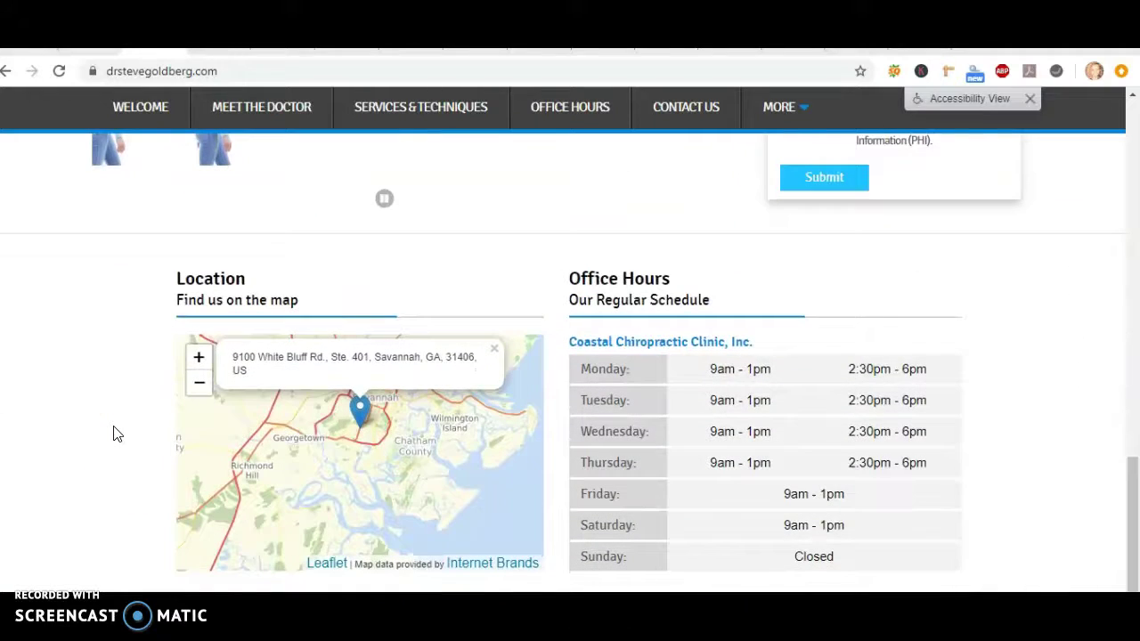
scroll(113, 434, up, 7)
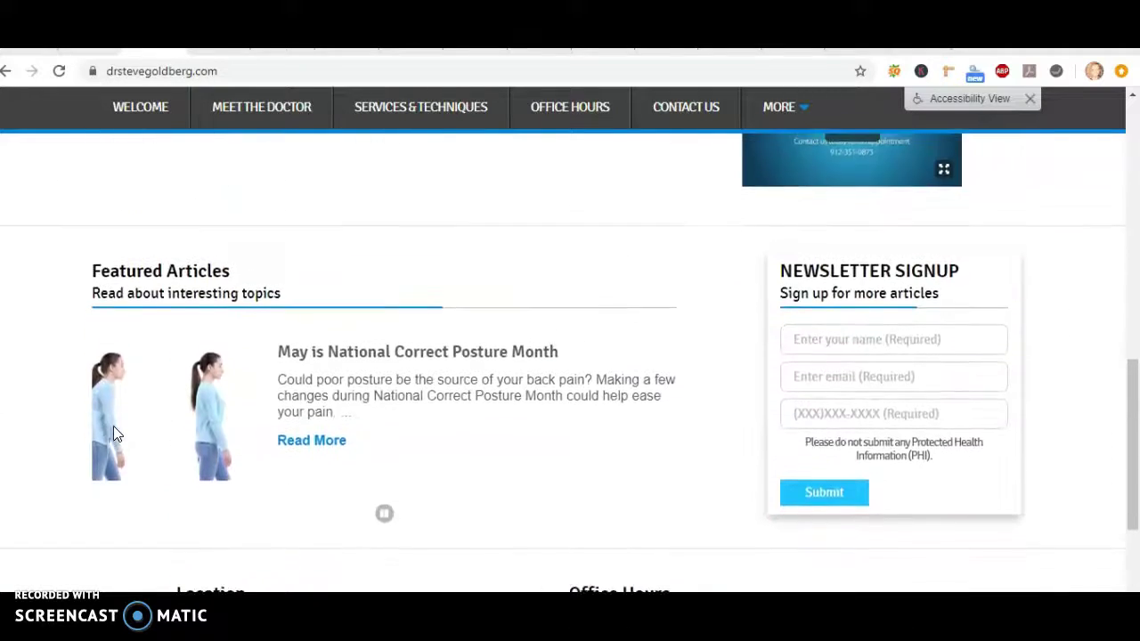
scroll(114, 433, up, 1)
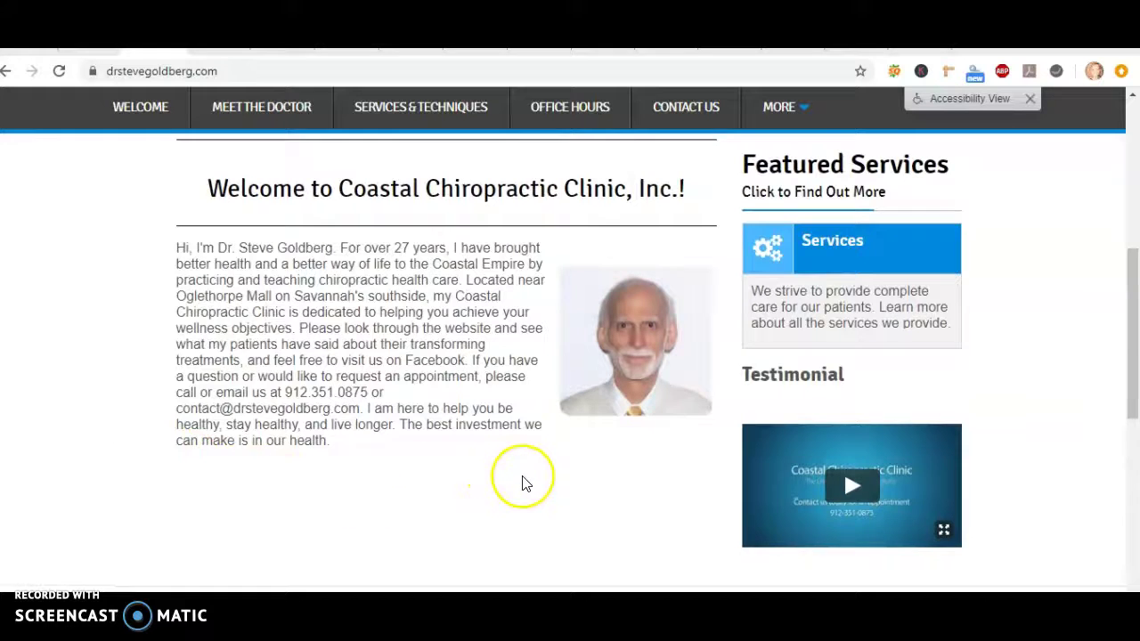
scroll(522, 484, up, 2)
scroll(522, 483, up, 3)
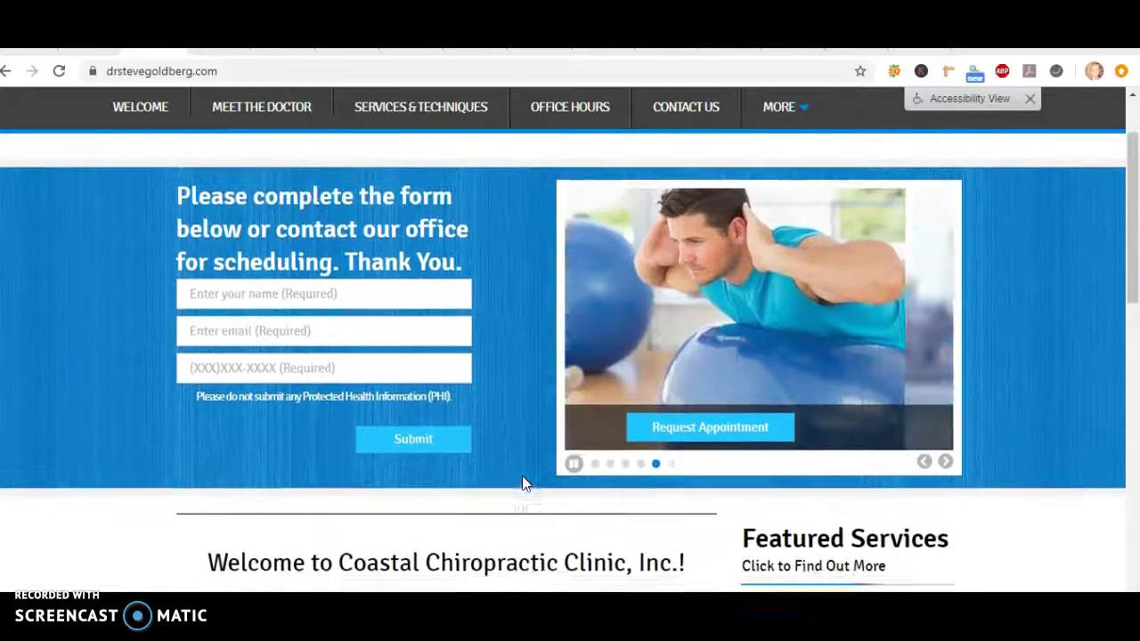
Step: Check the file name of the doctor's portrait on the homepage by starting to save the image, and cancel the save
scroll(523, 479, down, 6)
click(597, 345)
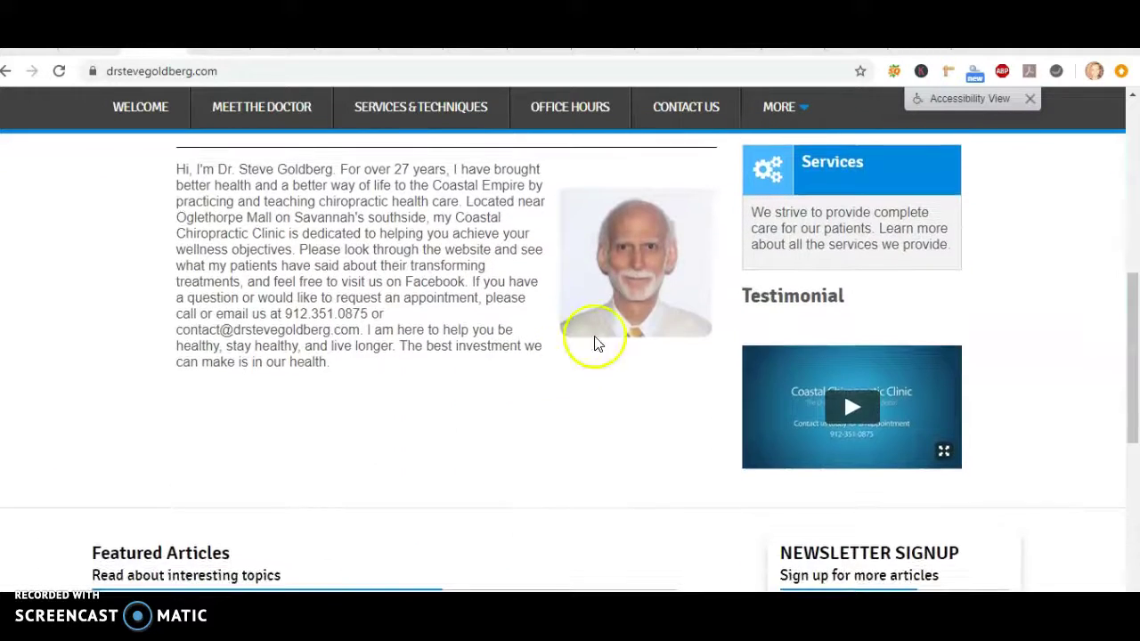
right_click(628, 260)
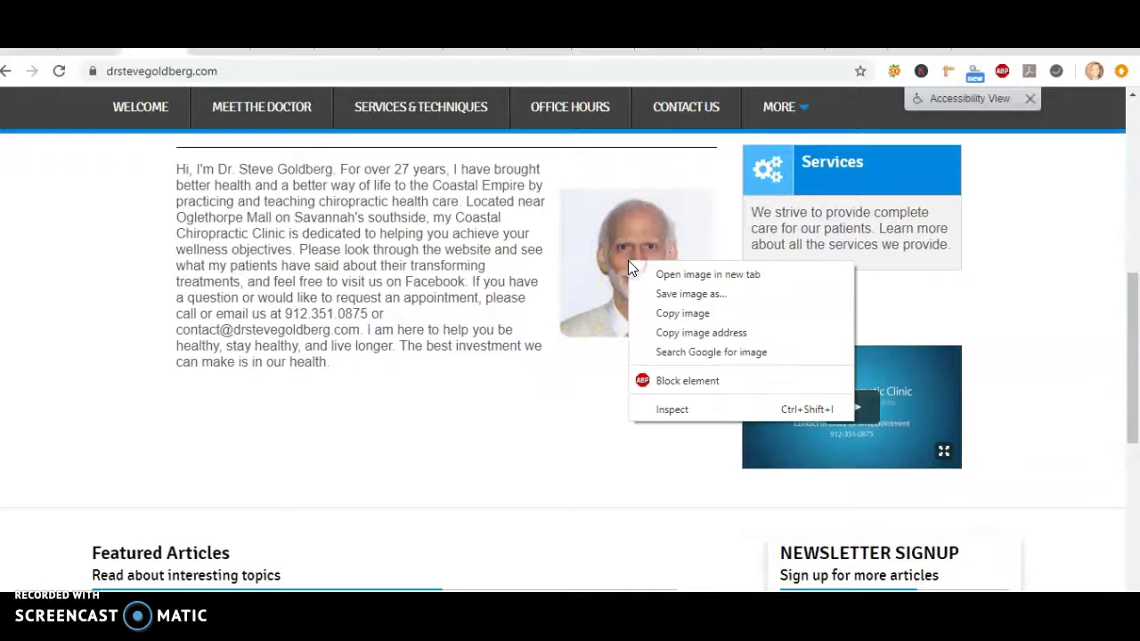
click(668, 298)
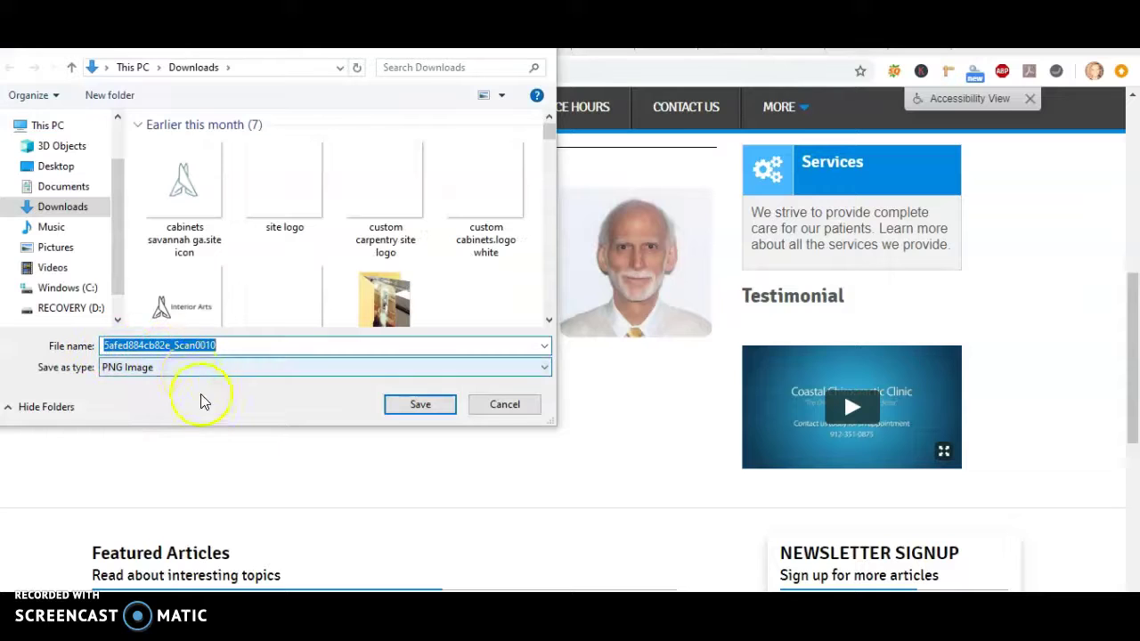
click(502, 408)
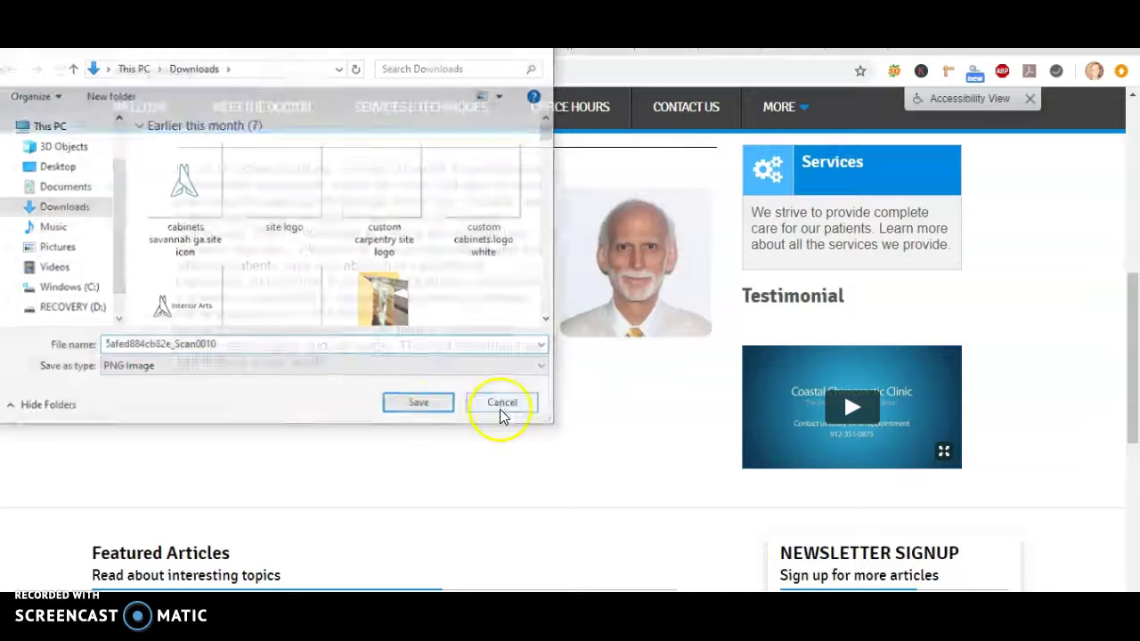
scroll(158, 385, up, 4)
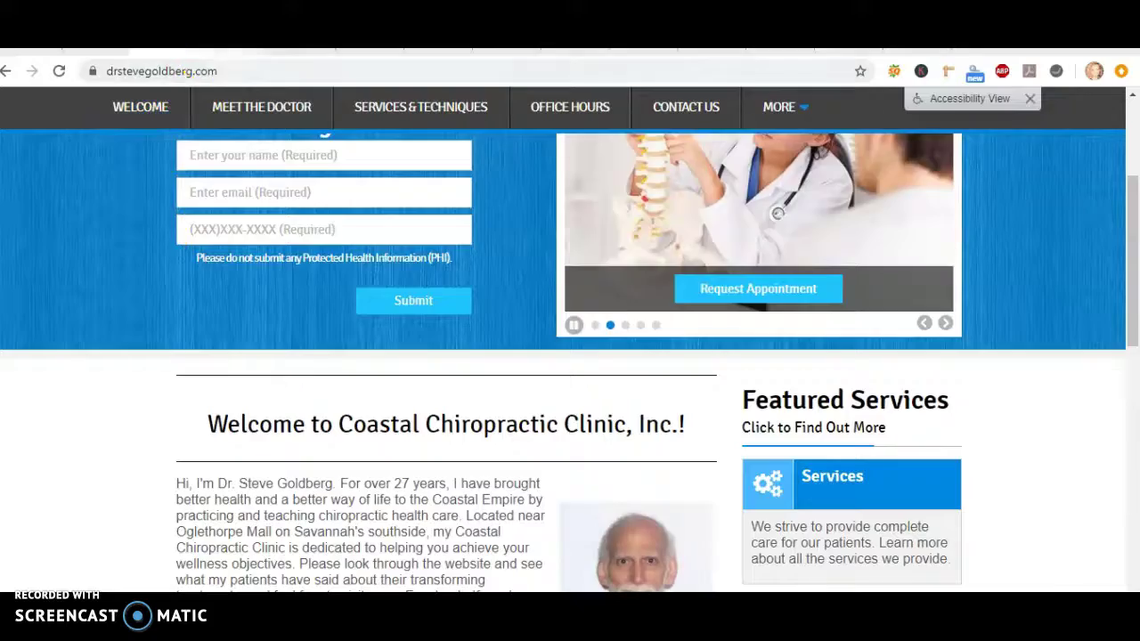
Step: Examine the Dynamic Spine & Rehab Savannah page, including its chiropractic text, frequently asked questions, contact form and reviews
click(230, 41)
scroll(92, 177, up, 2)
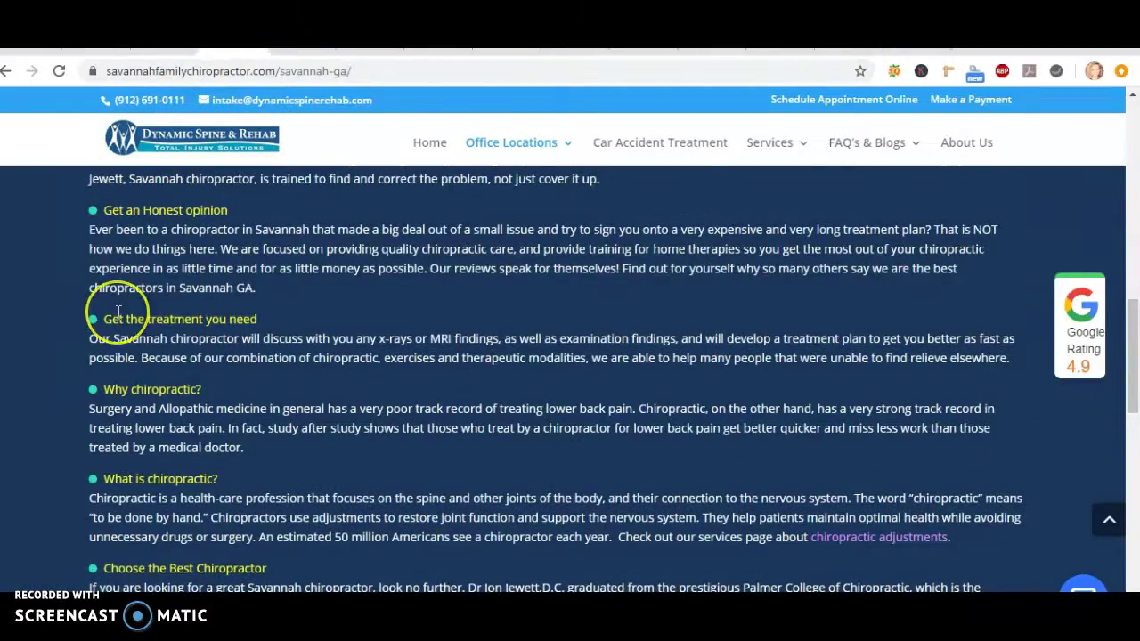
scroll(116, 316, up, 5)
scroll(119, 312, down, 20)
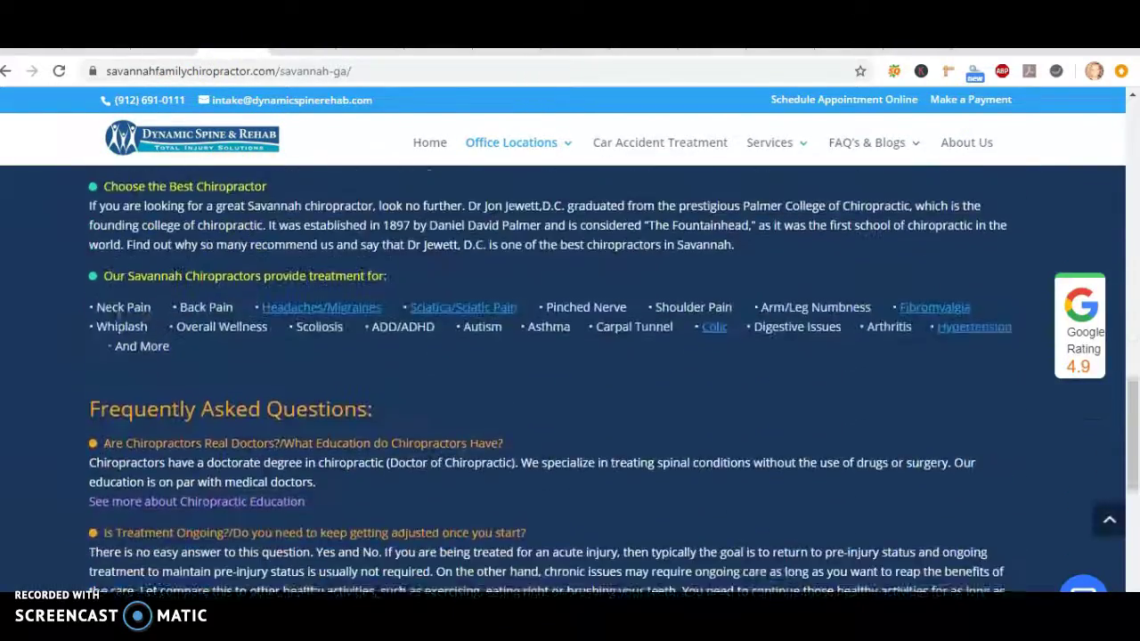
scroll(118, 303, up, 10)
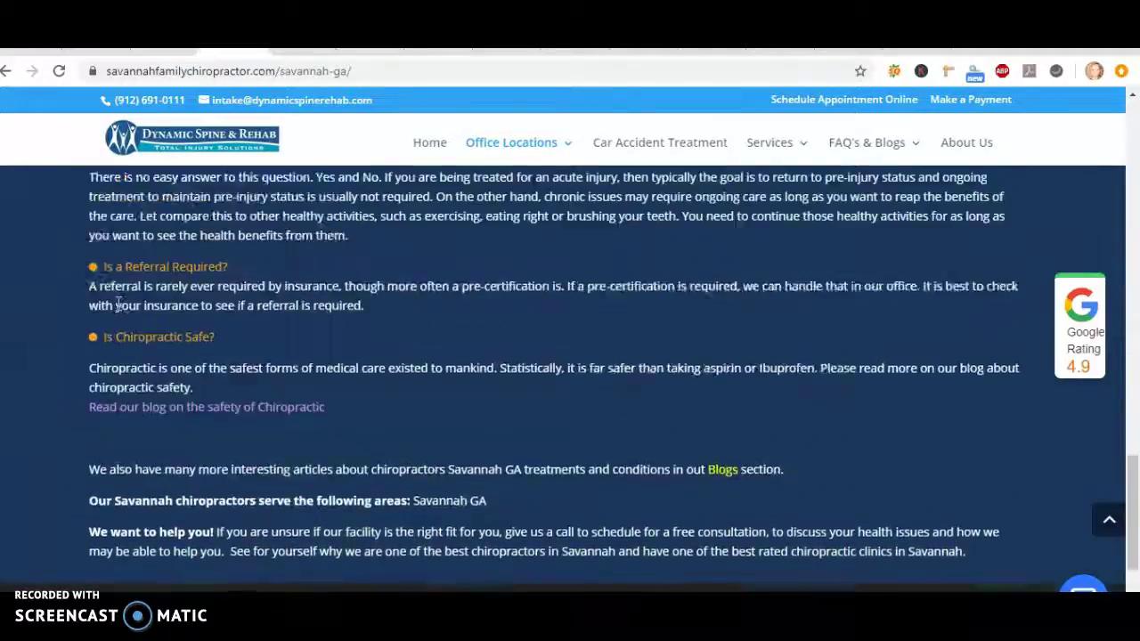
scroll(118, 305, up, 8)
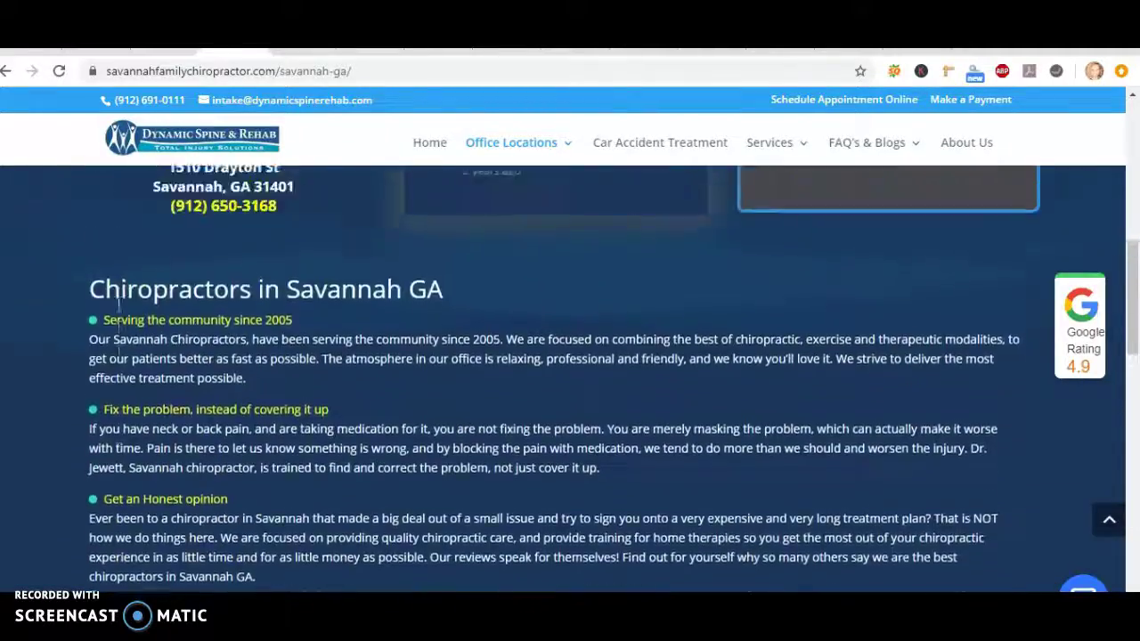
scroll(120, 307, up, 1)
scroll(250, 442, down, 1)
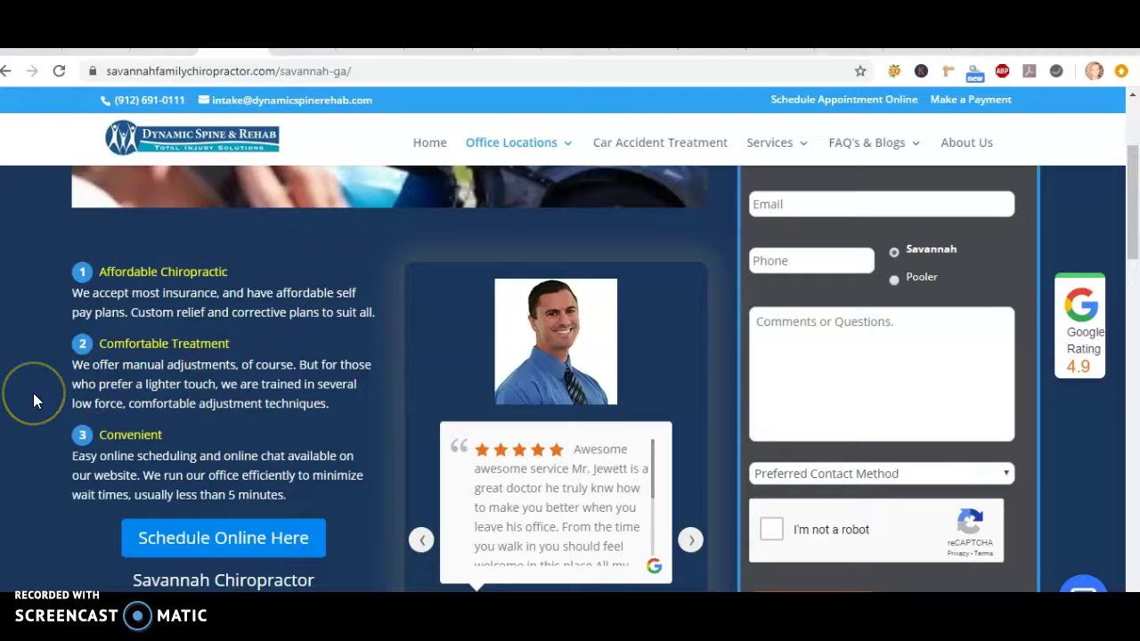
Step: Review the Savannah Chiropractic Center homepage, from the header through the services section to the map
scroll(33, 393, up, 2)
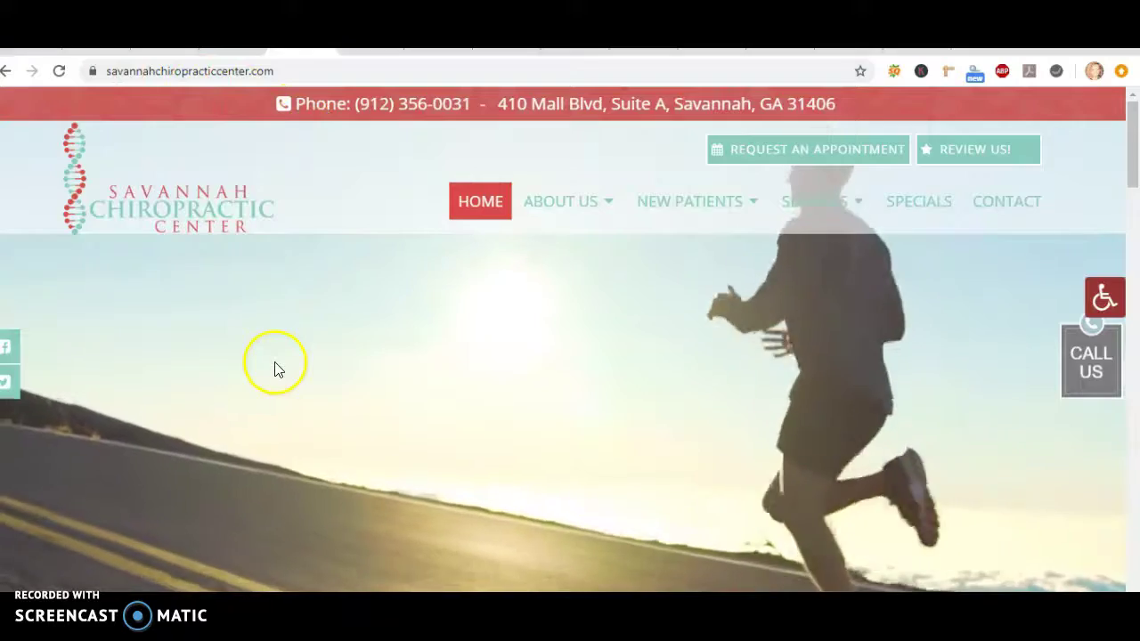
scroll(296, 484, down, 15)
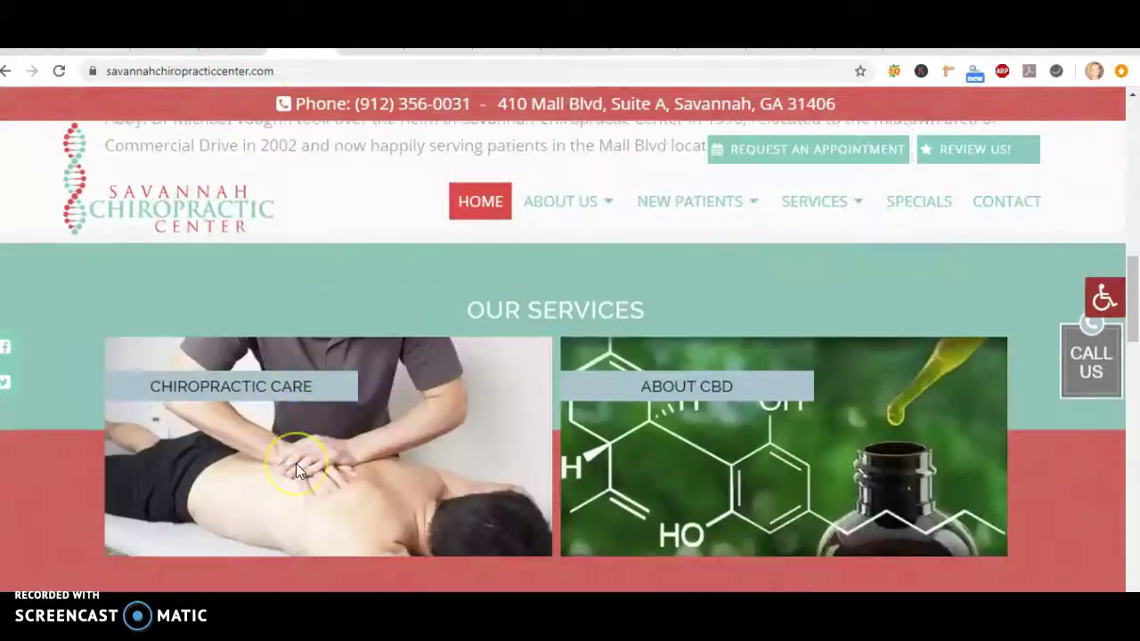
scroll(299, 468, down, 20)
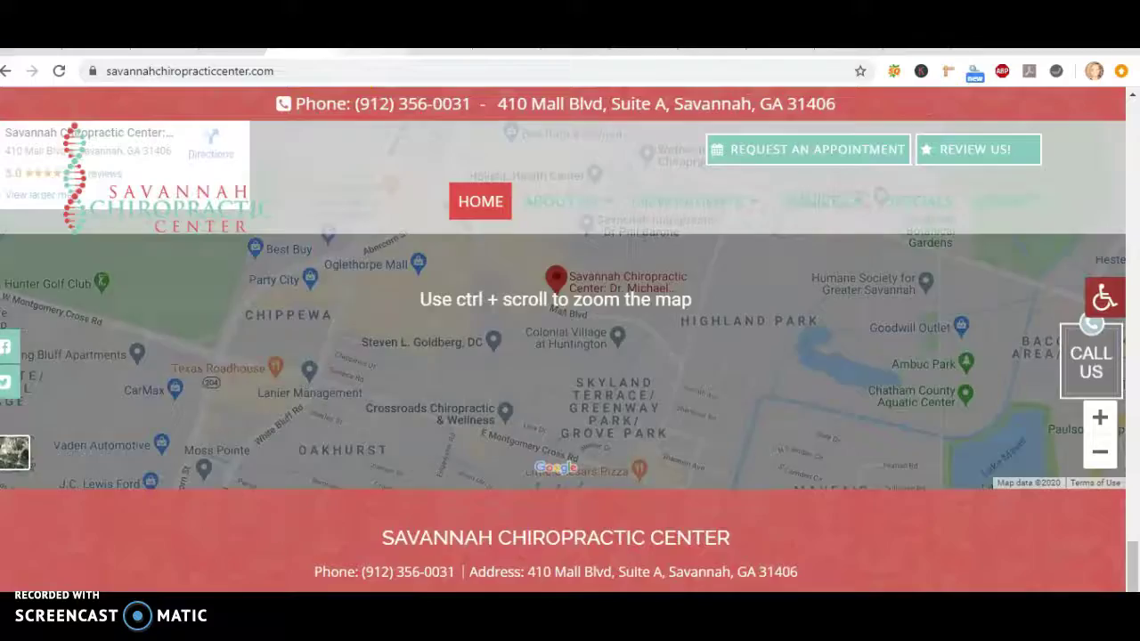
Step: Switch to The Joint Chiropractic's Savannah Twelve Oaks page and look through its location details and chiropractor biographies
click(364, 51)
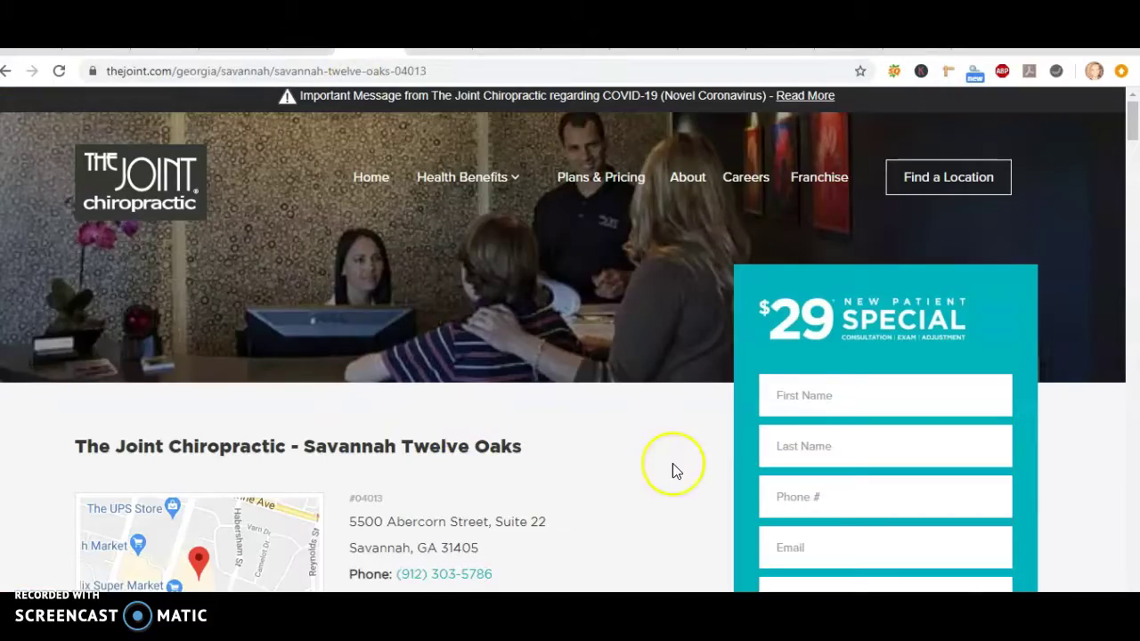
scroll(672, 463, down, 14)
scroll(674, 463, down, 15)
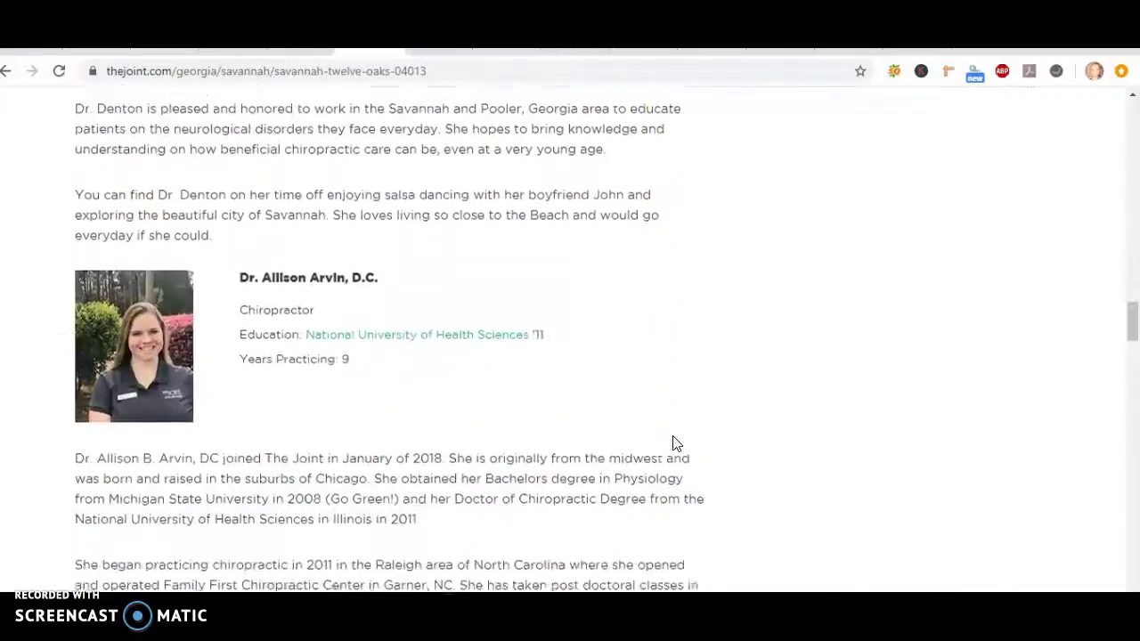
scroll(674, 443, down, 14)
click(672, 426)
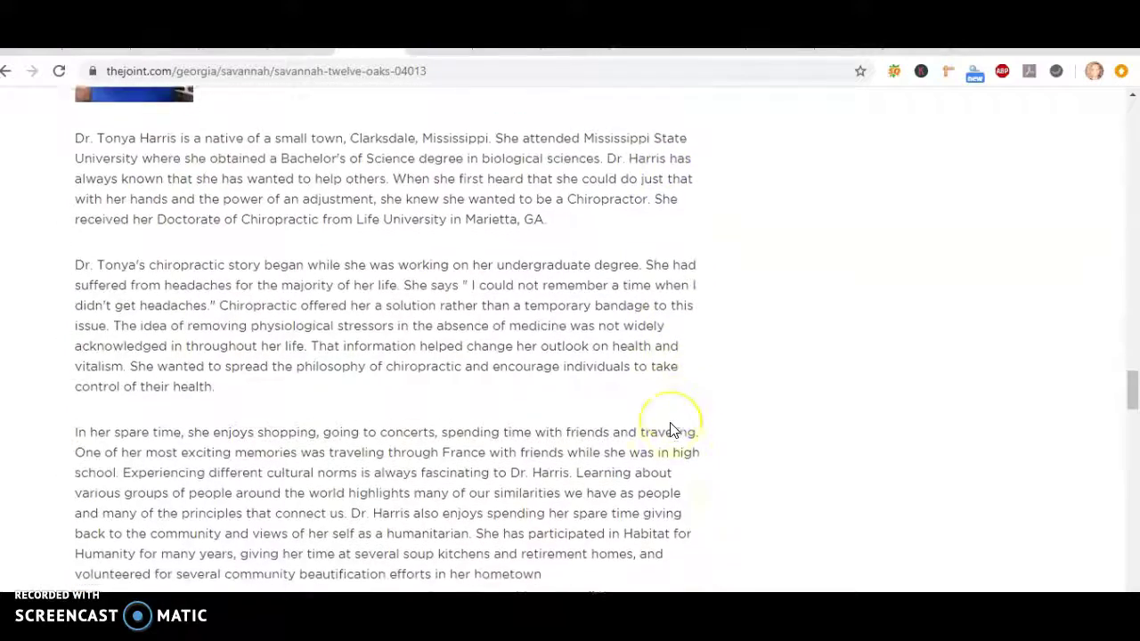
scroll(672, 430, down, 2)
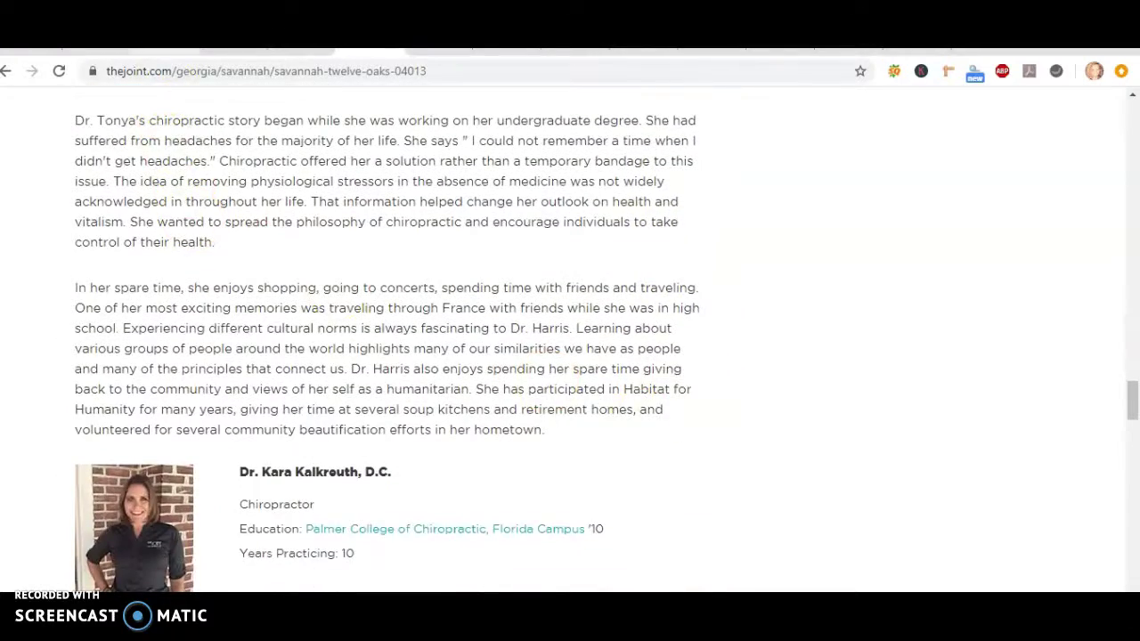
Step: Return to the Google results for "chiropractor savannah ga" and examine the ad, the map listings and the first organic results
click(165, 49)
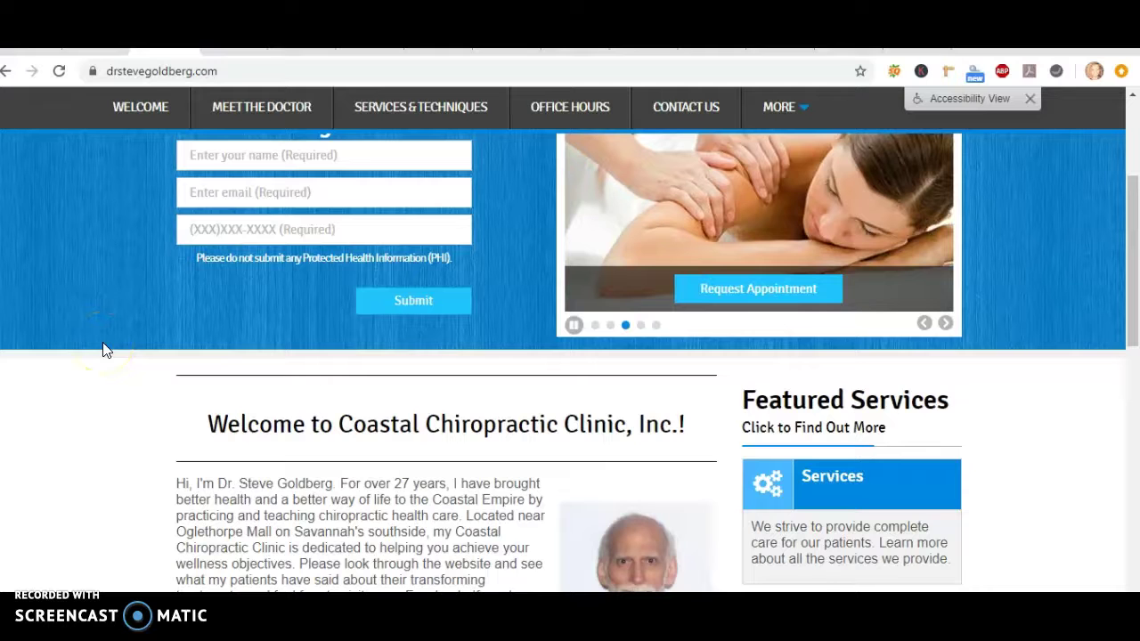
click(94, 49)
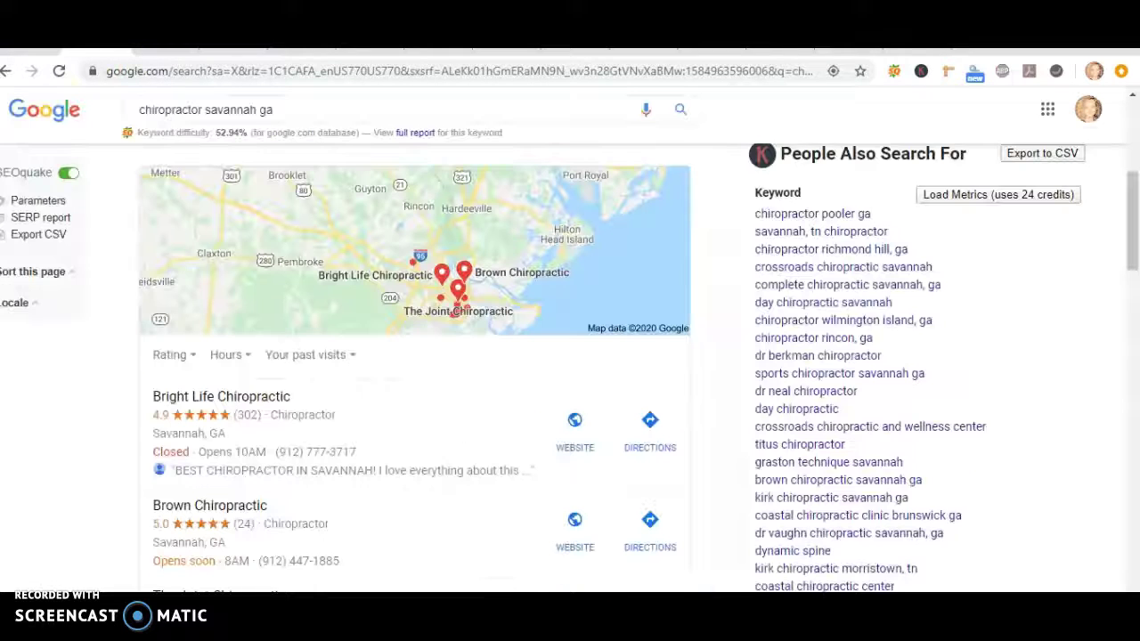
scroll(406, 343, up, 1)
scroll(406, 341, up, 5)
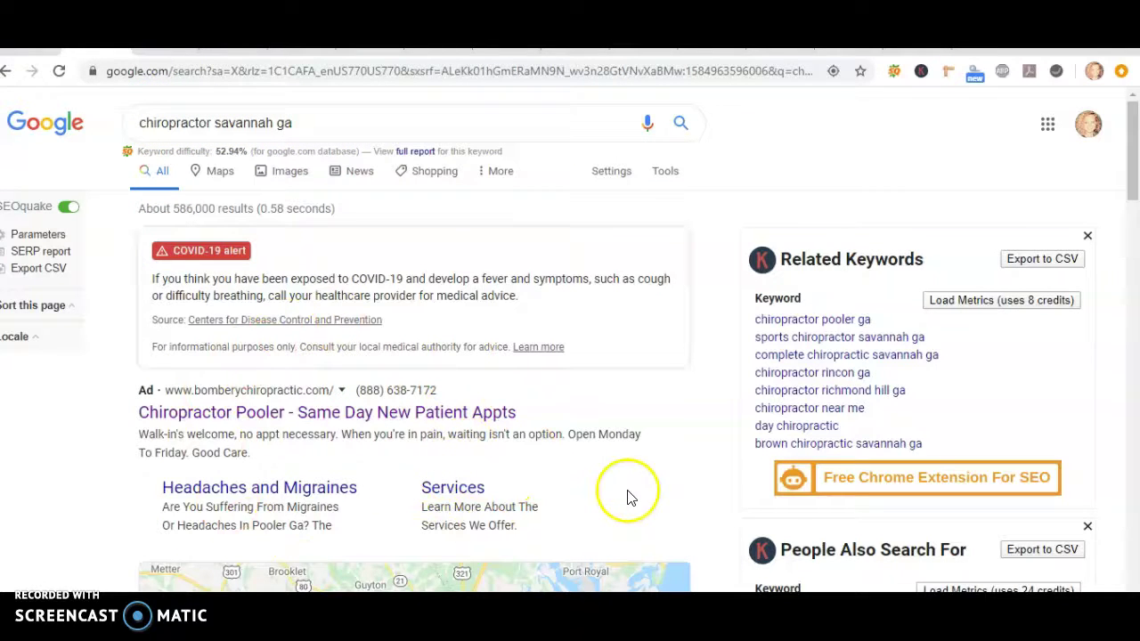
scroll(675, 448, down, 1)
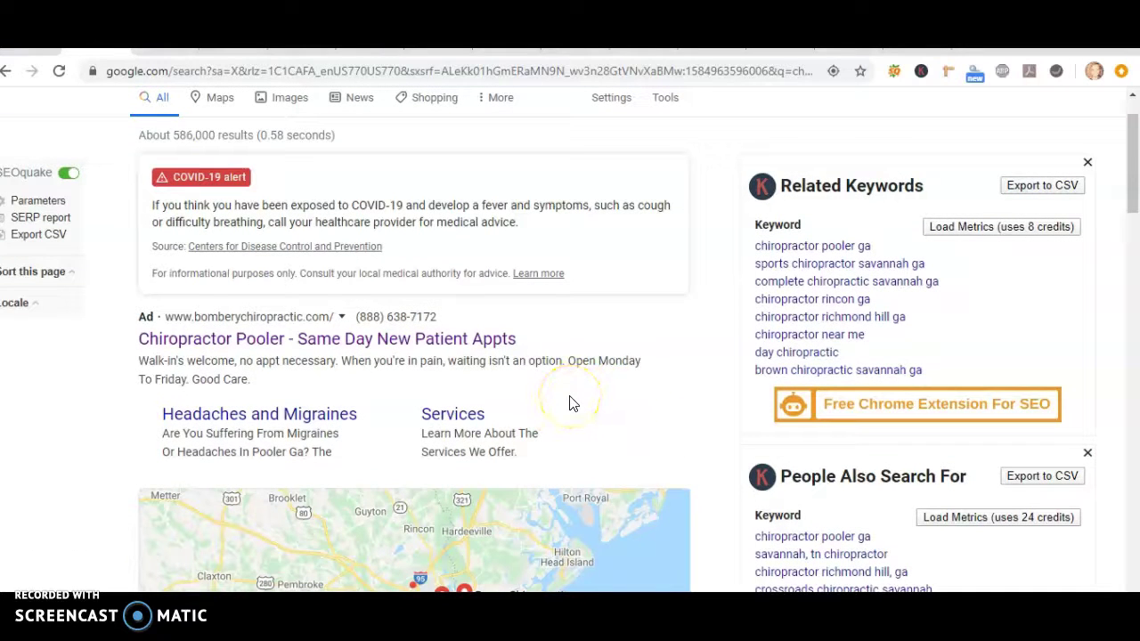
scroll(419, 427, down, 1)
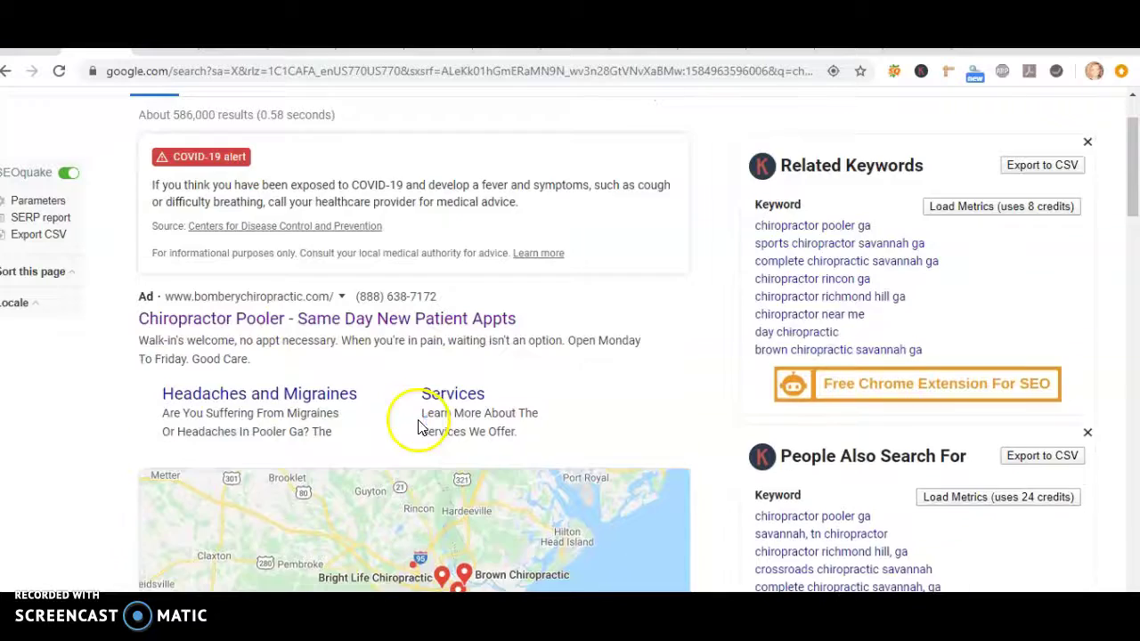
scroll(419, 428, down, 5)
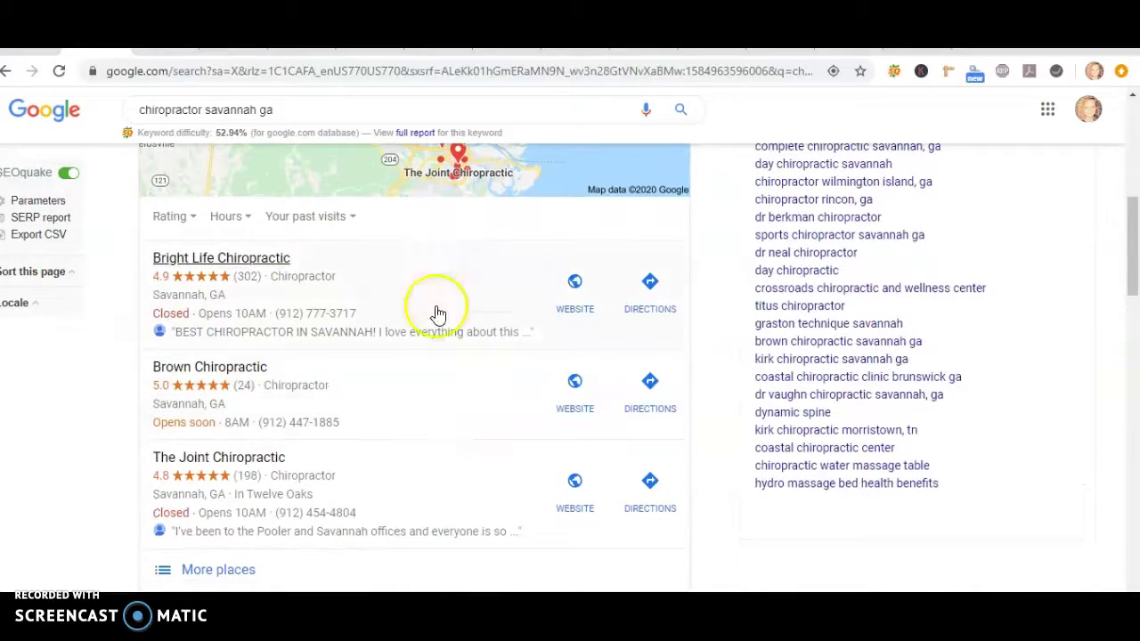
scroll(369, 407, down, 3)
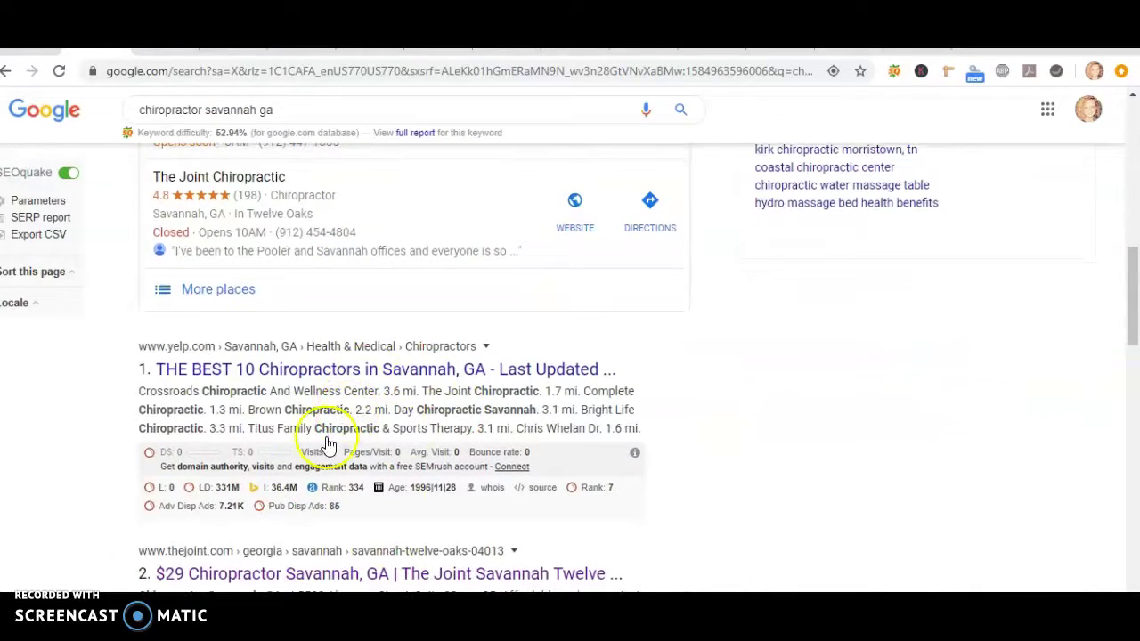
scroll(385, 427, up, 3)
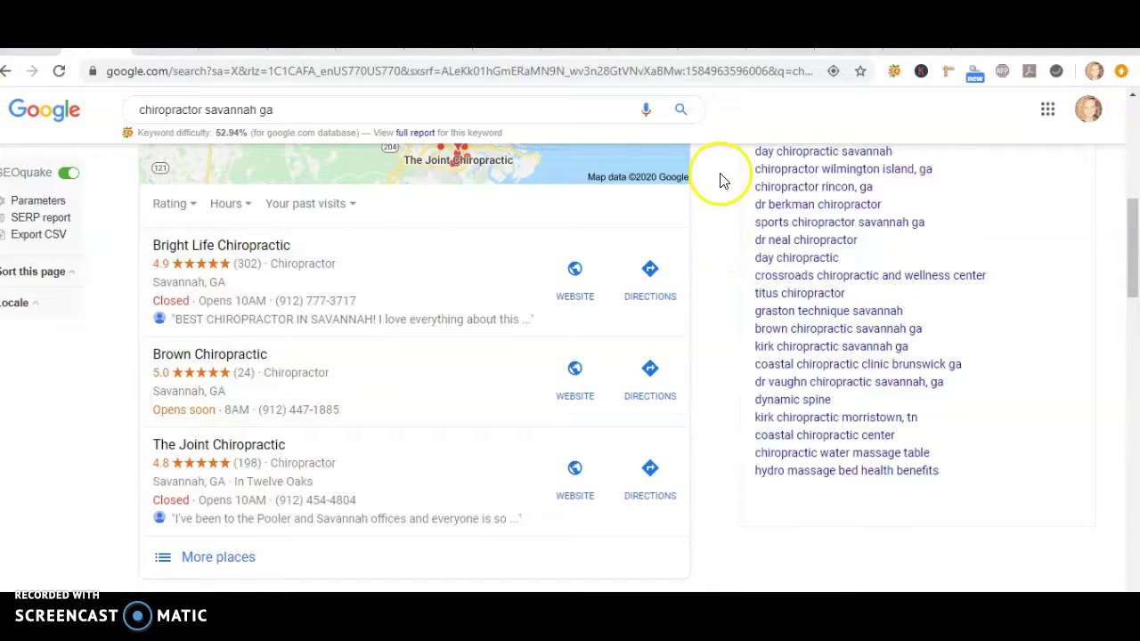
Step: Compare the citation source counts of the Savannah chiropractors in the Whitespark search list, and return to the Google results
click(713, 50)
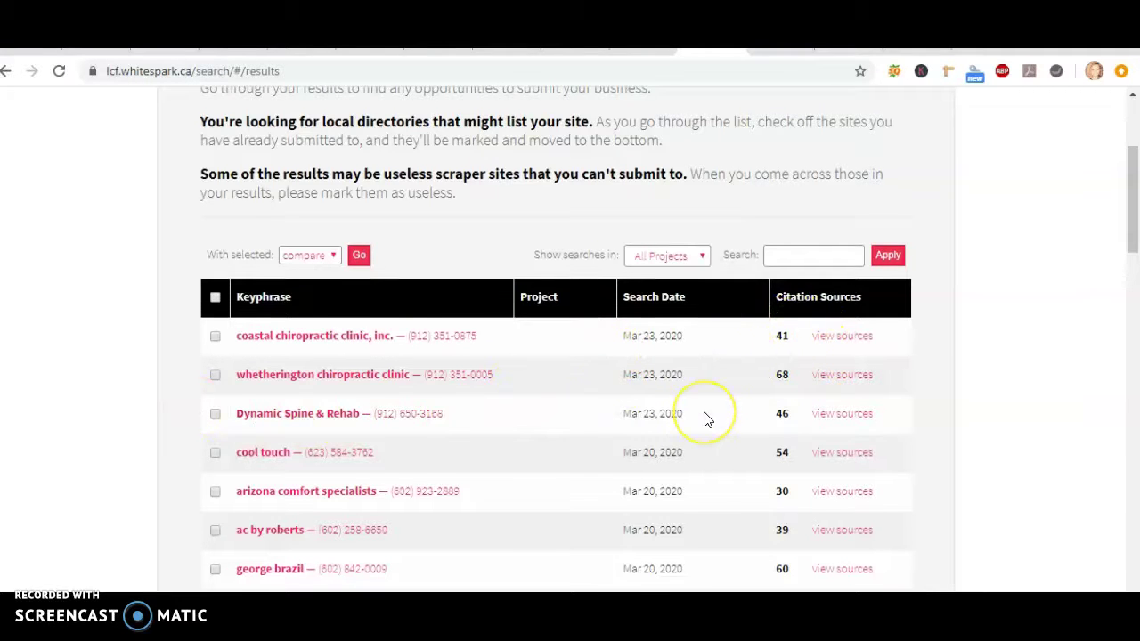
scroll(704, 419, down, 1)
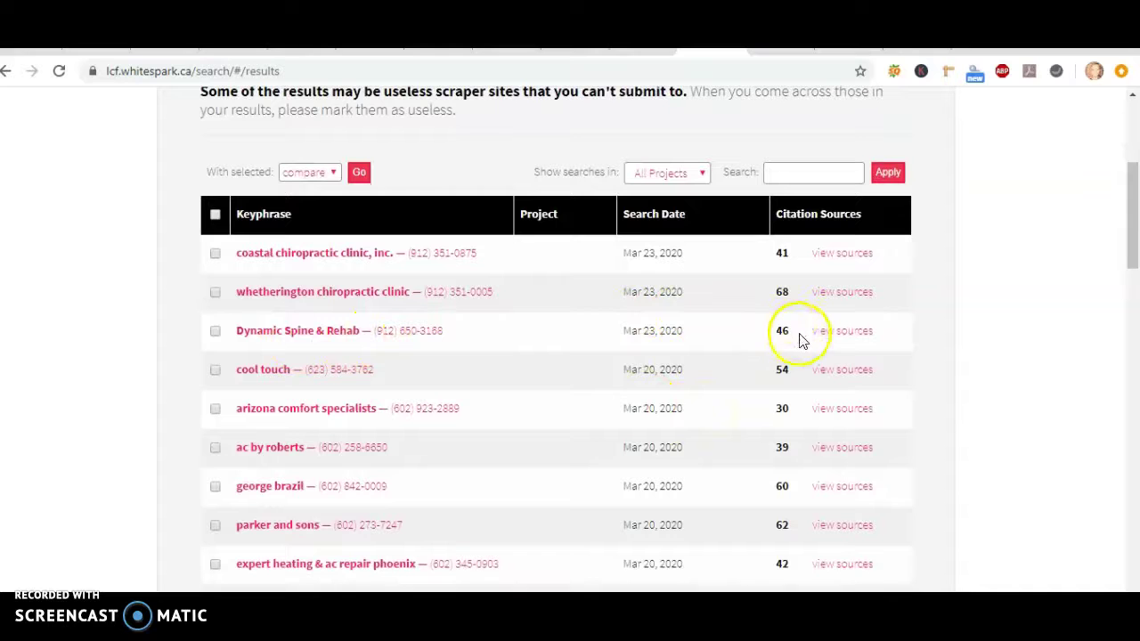
scroll(713, 346, down, 4)
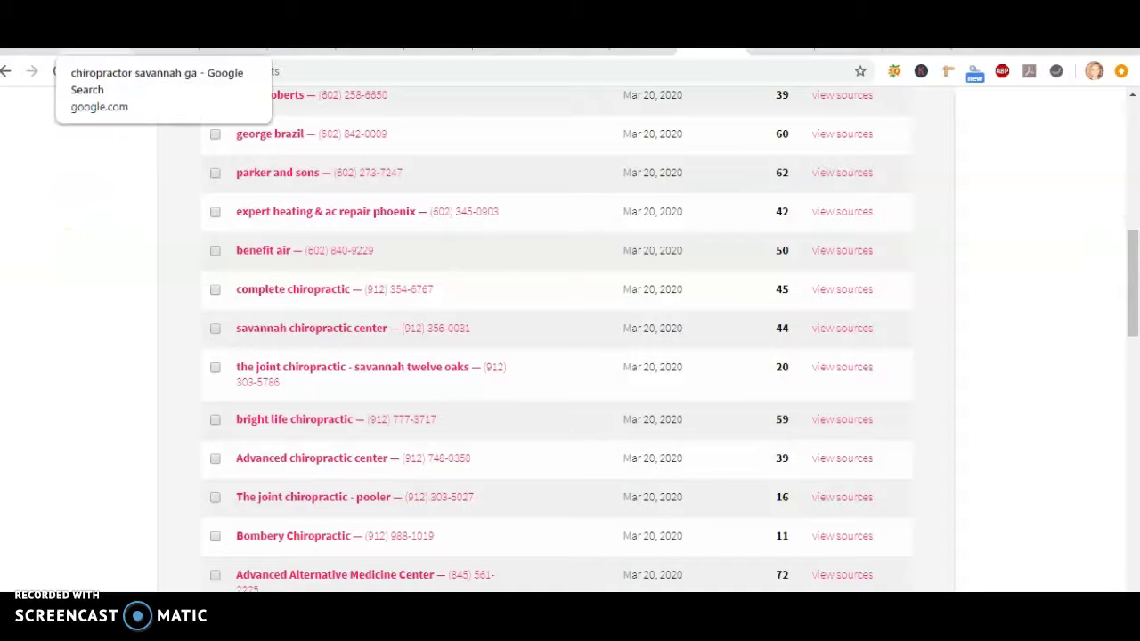
click(151, 40)
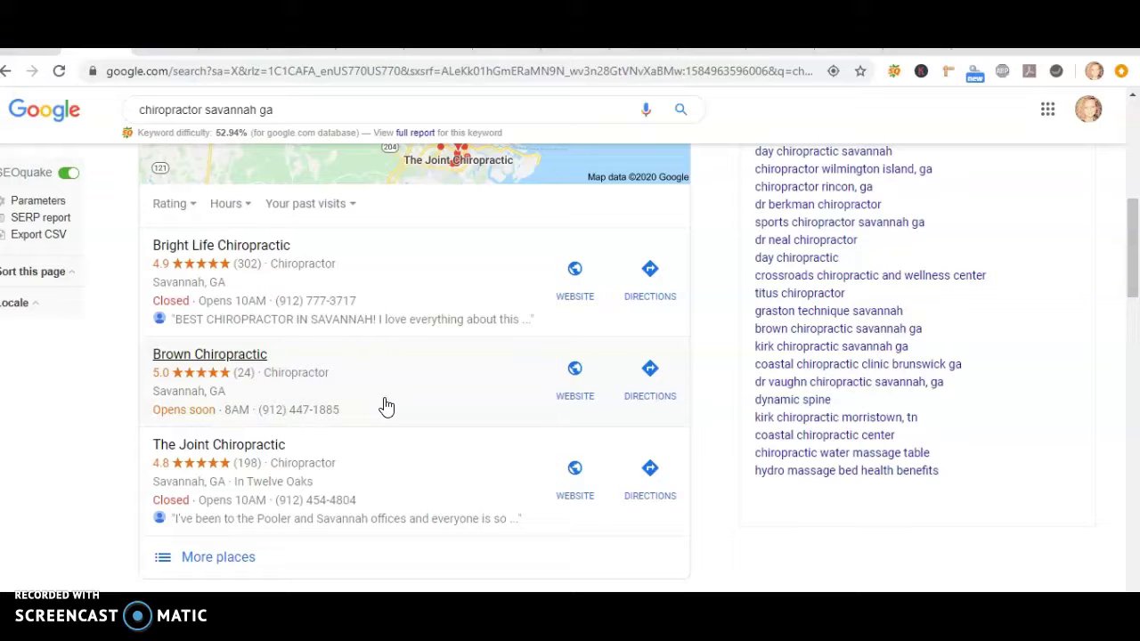
Step: Switch from the Google results to Ahrefs and review the backlinks, referring domains and organic traffic overview of Coastal Chiropractic Clinic's website
scroll(387, 406, down, 5)
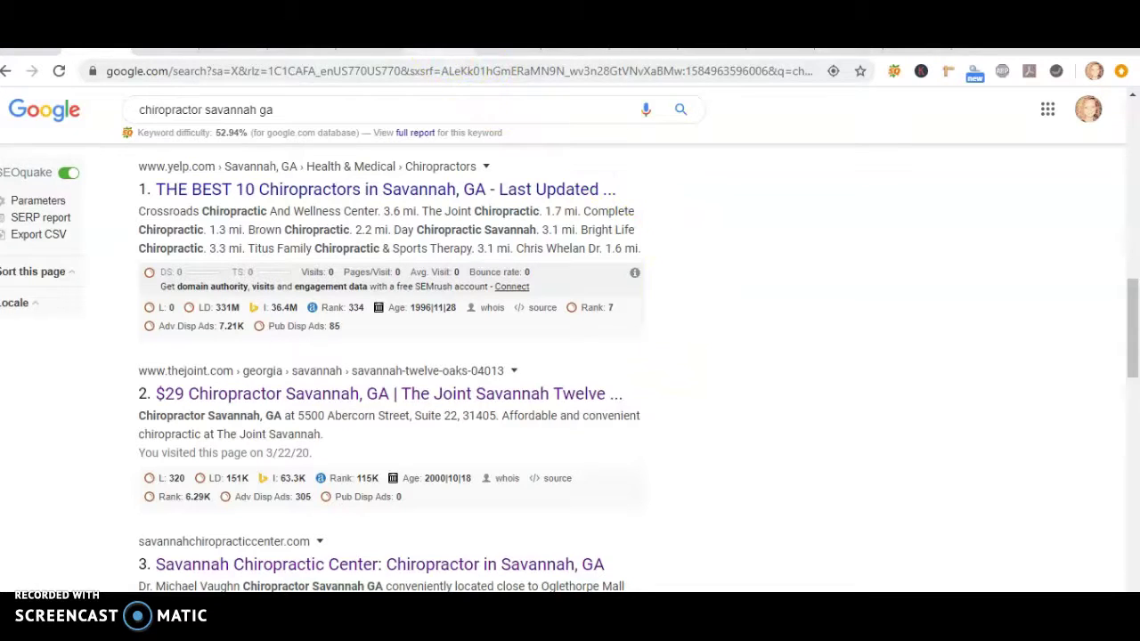
click(438, 51)
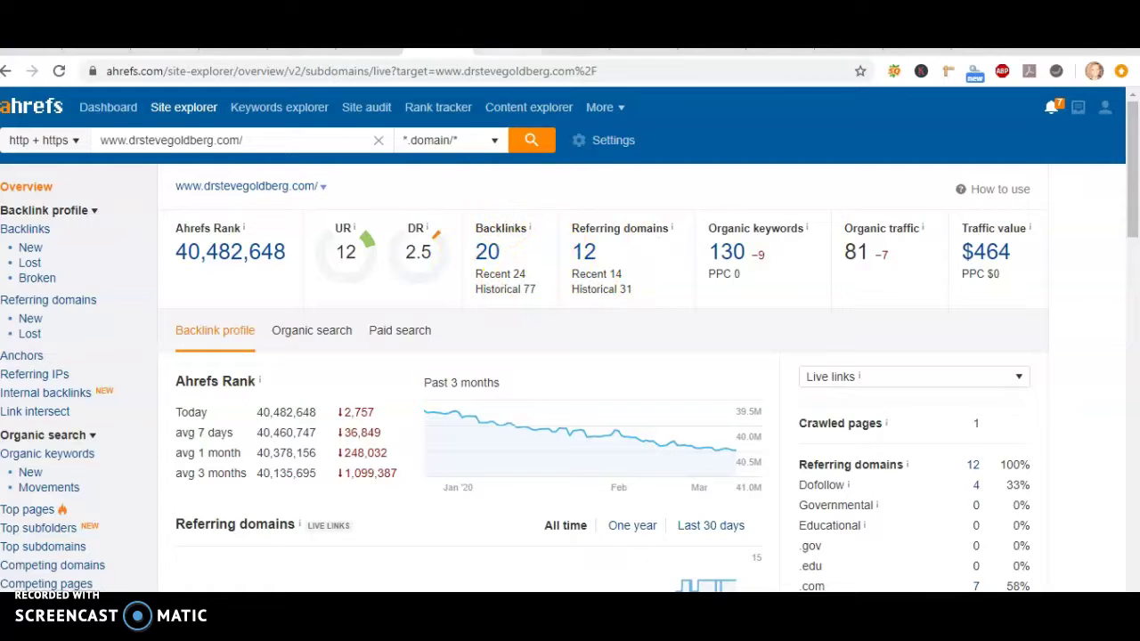
click(507, 50)
Step: Open the Organic Keywords report for Coastal Chiropractic Clinic's website and examine the keywords' volume, difficulty, traffic and ranking positions
click(732, 260)
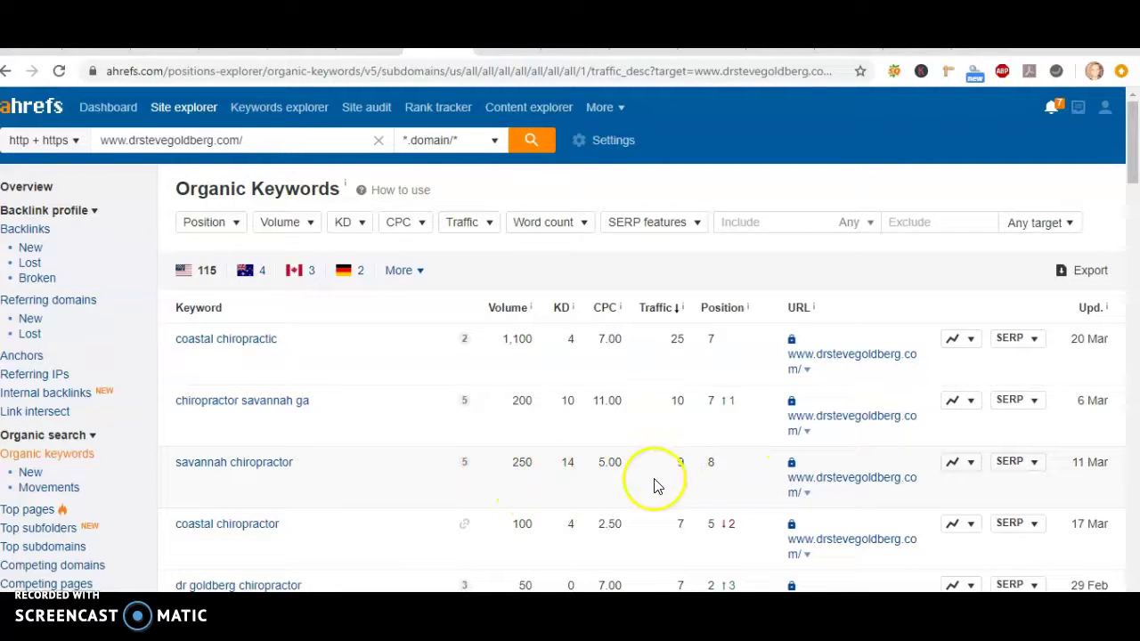
scroll(655, 485, down, 4)
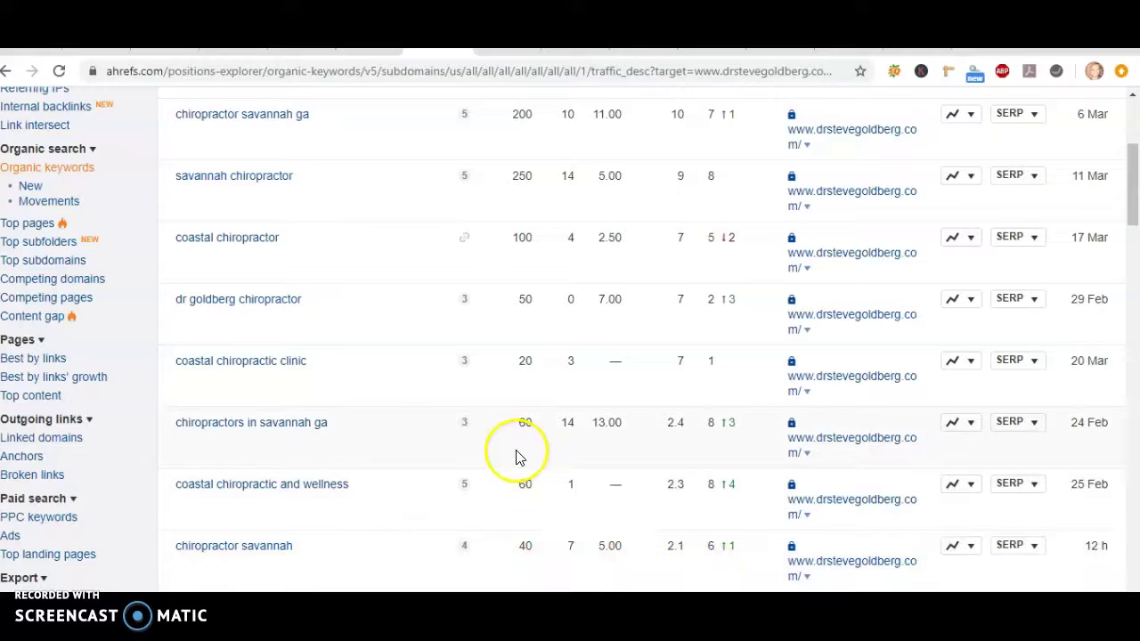
scroll(562, 292, up, 4)
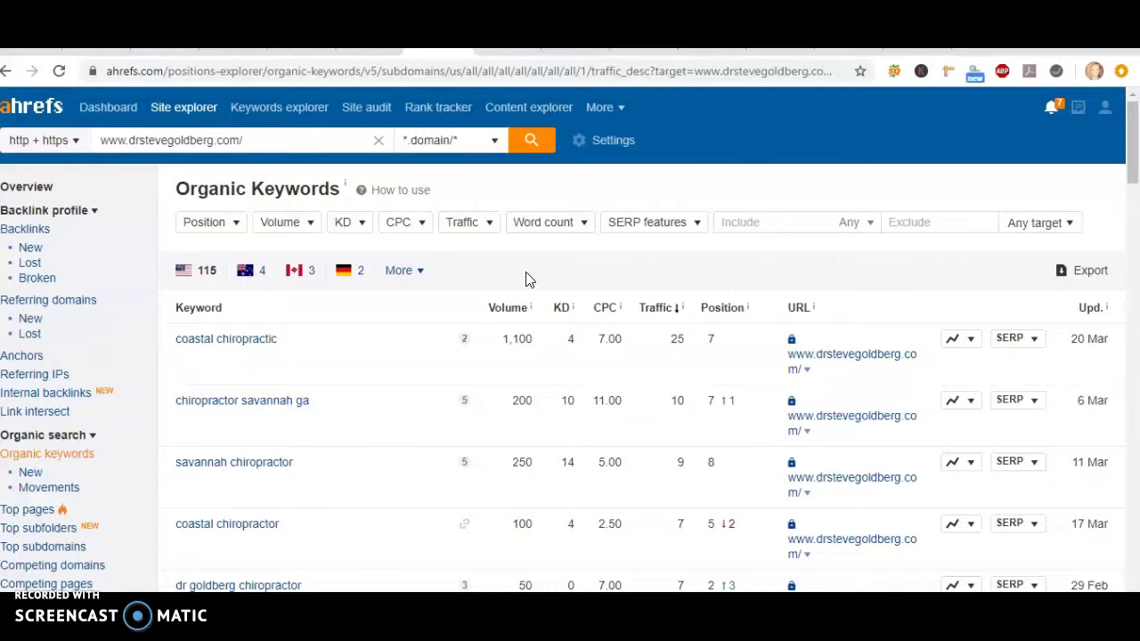
Step: Switch to the Coastal Chiropractic Clinic homepage and review its header, contact form, welcome text and featured articles
click(166, 51)
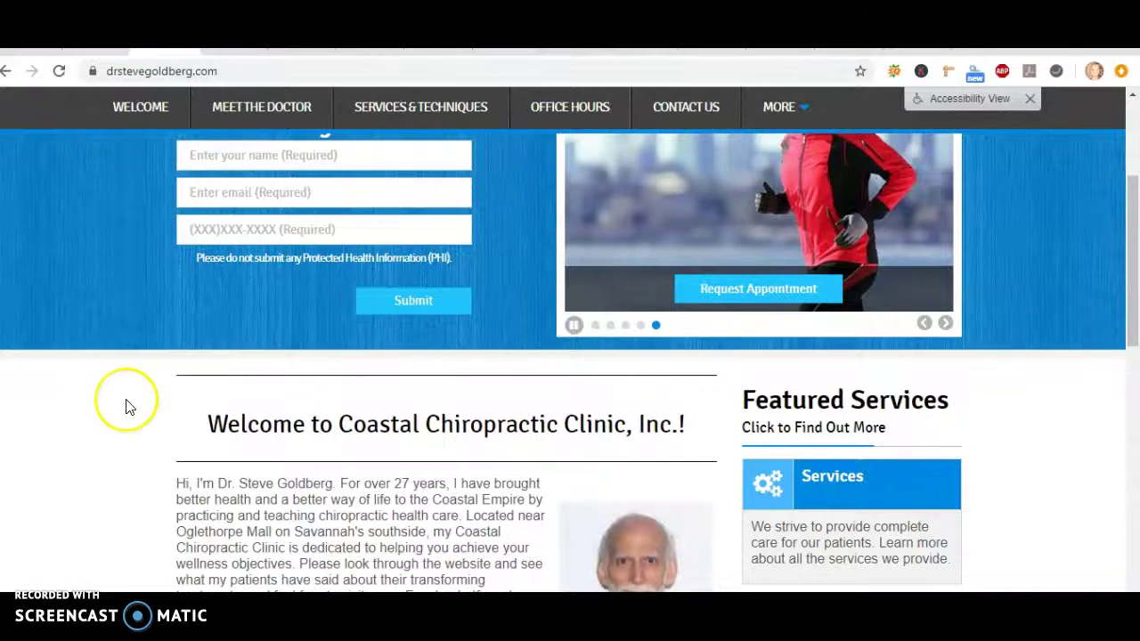
scroll(126, 405, down, 5)
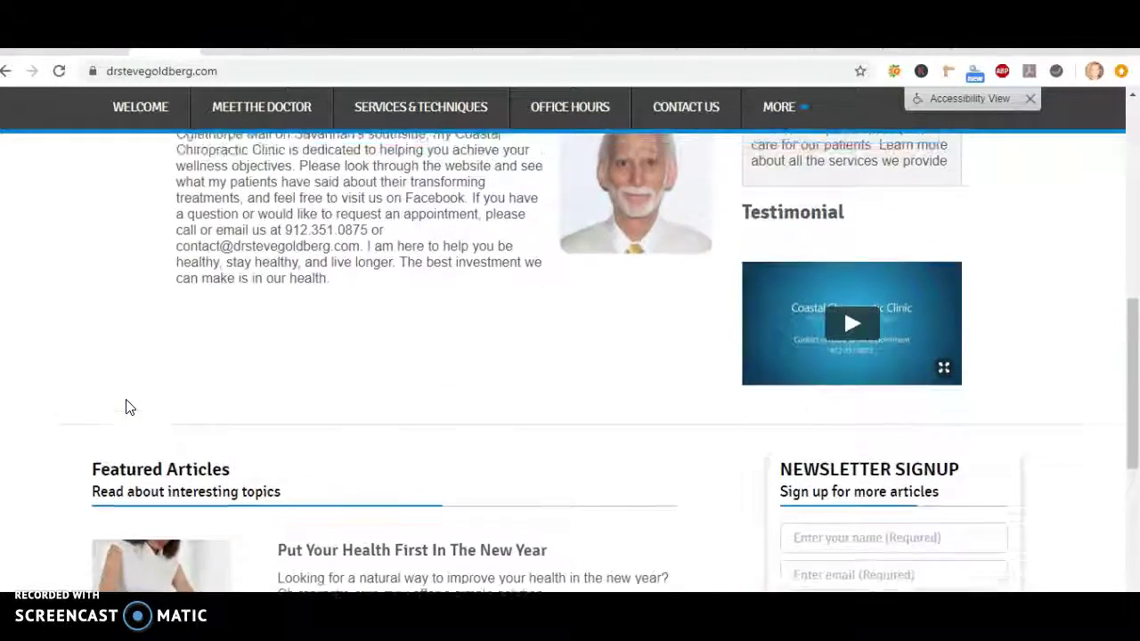
scroll(126, 407, up, 8)
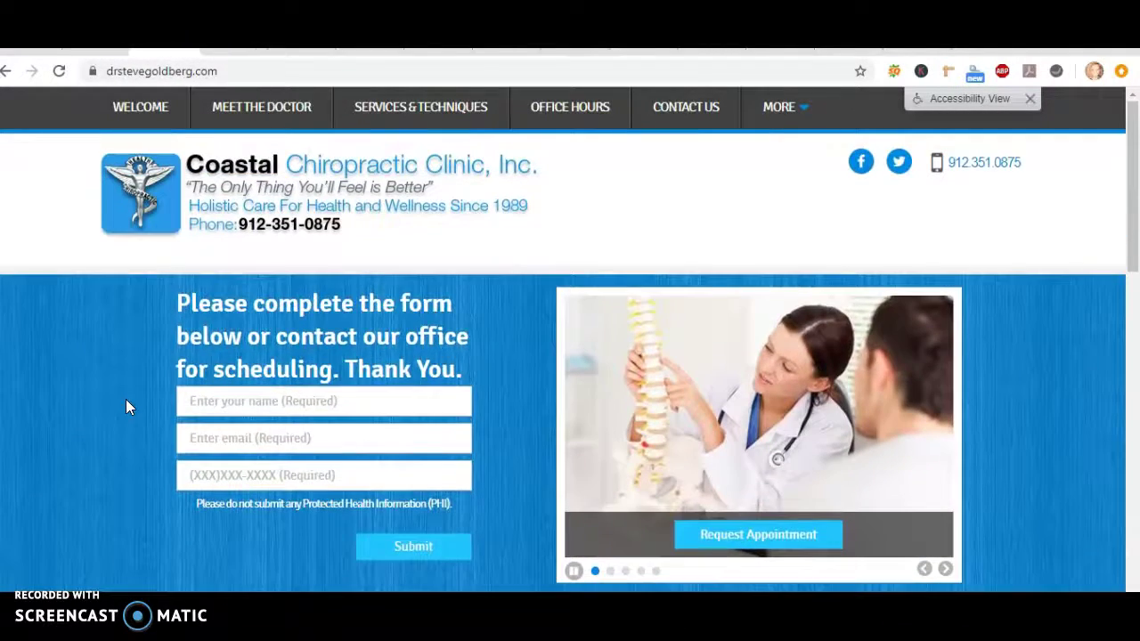
scroll(125, 406, down, 4)
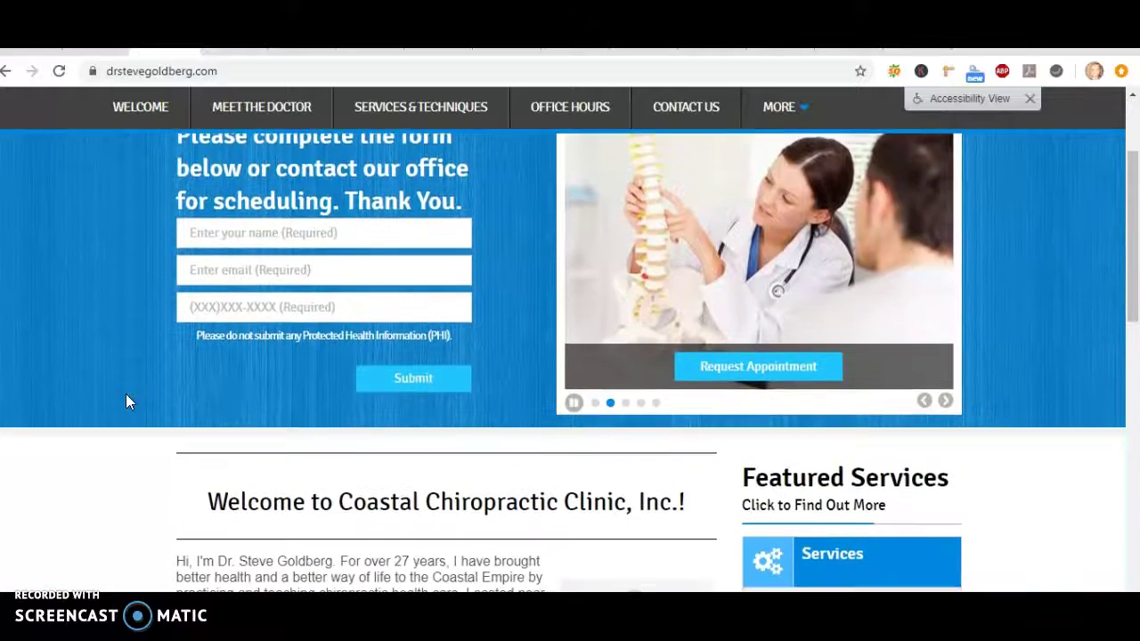
scroll(125, 402, down, 2)
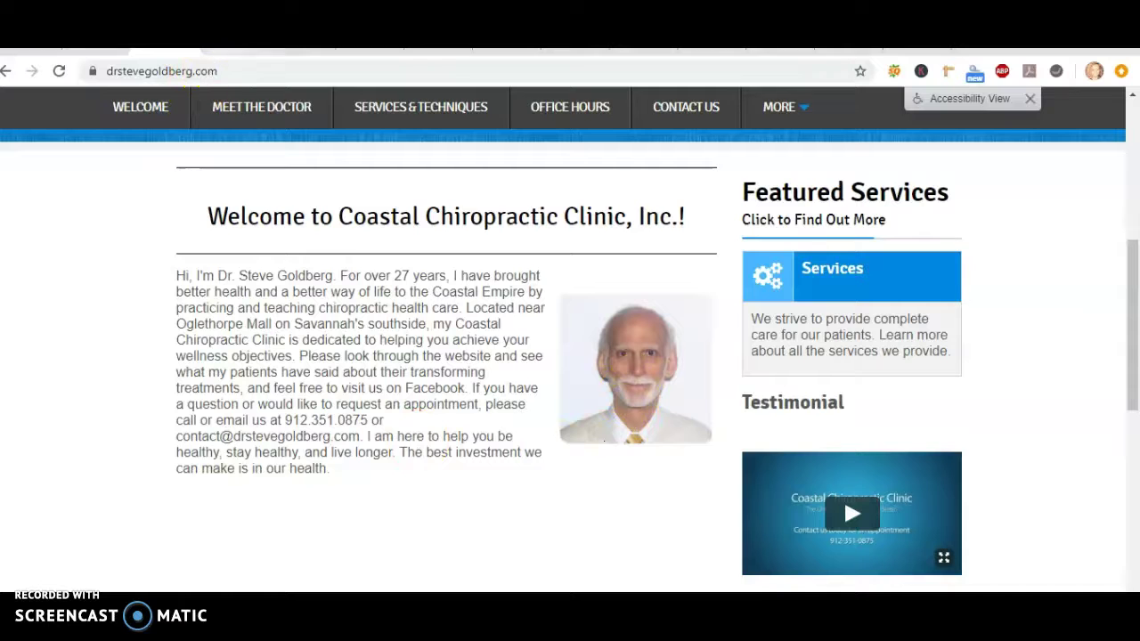
Step: Return to the Google results for "chiropractor savannah ga" and compare the map listings with the top organic results
click(36, 51)
scroll(344, 345, up, 4)
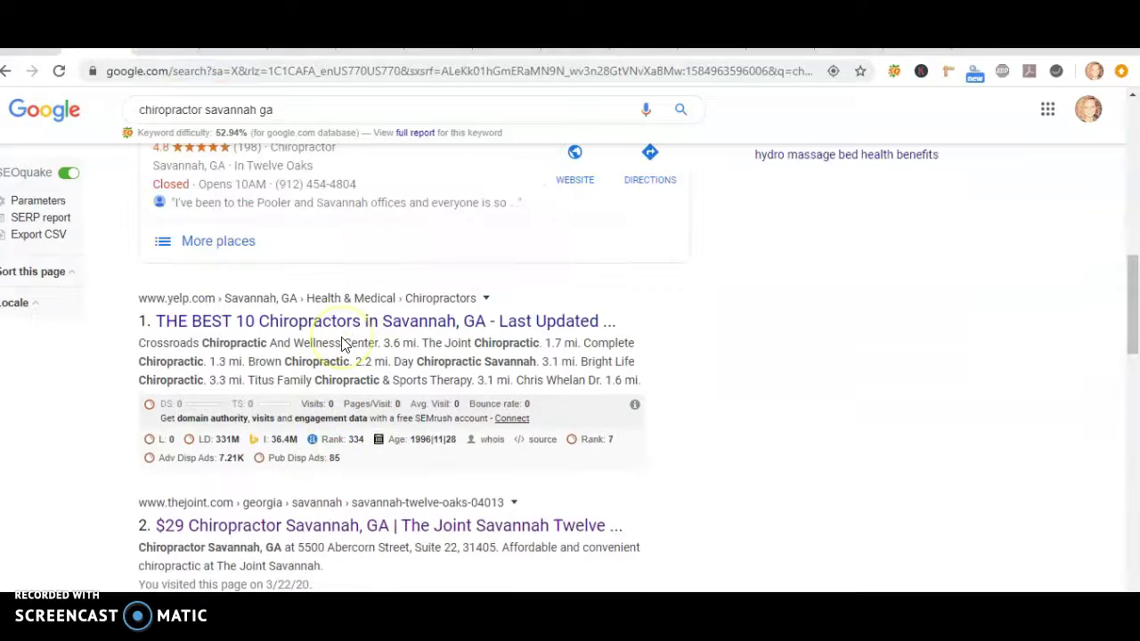
scroll(344, 344, up, 1)
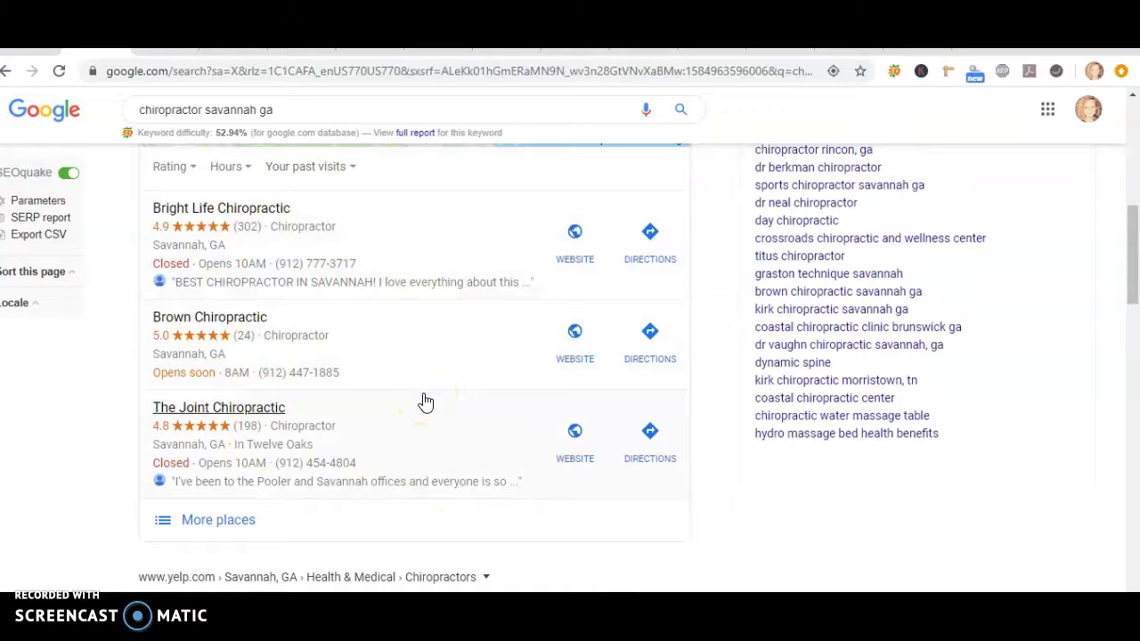
scroll(426, 403, down, 5)
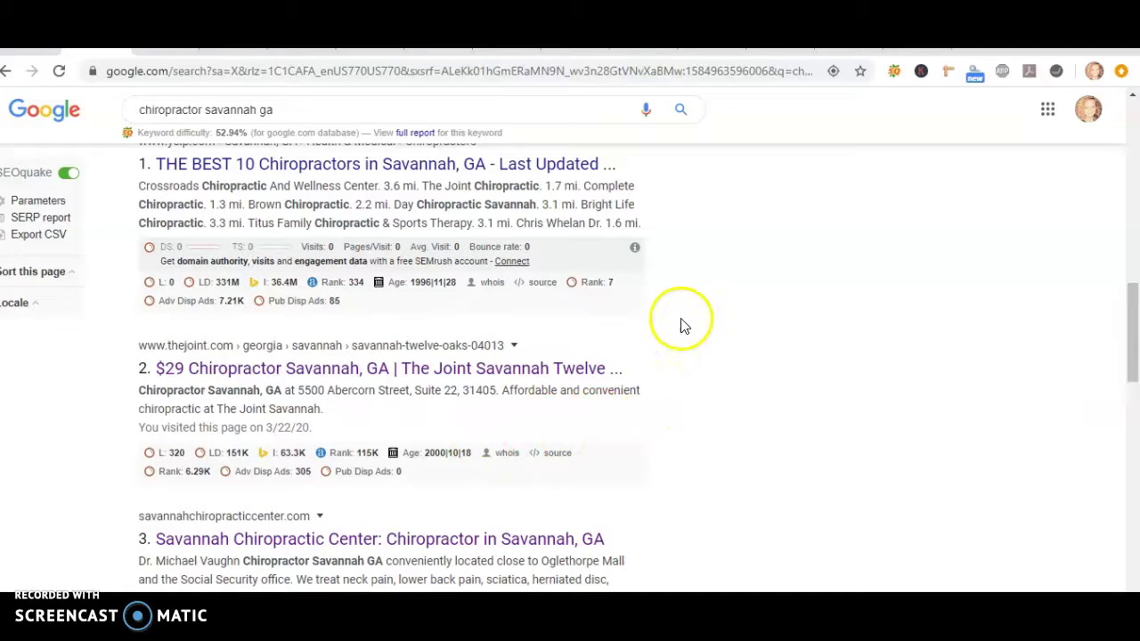
click(684, 274)
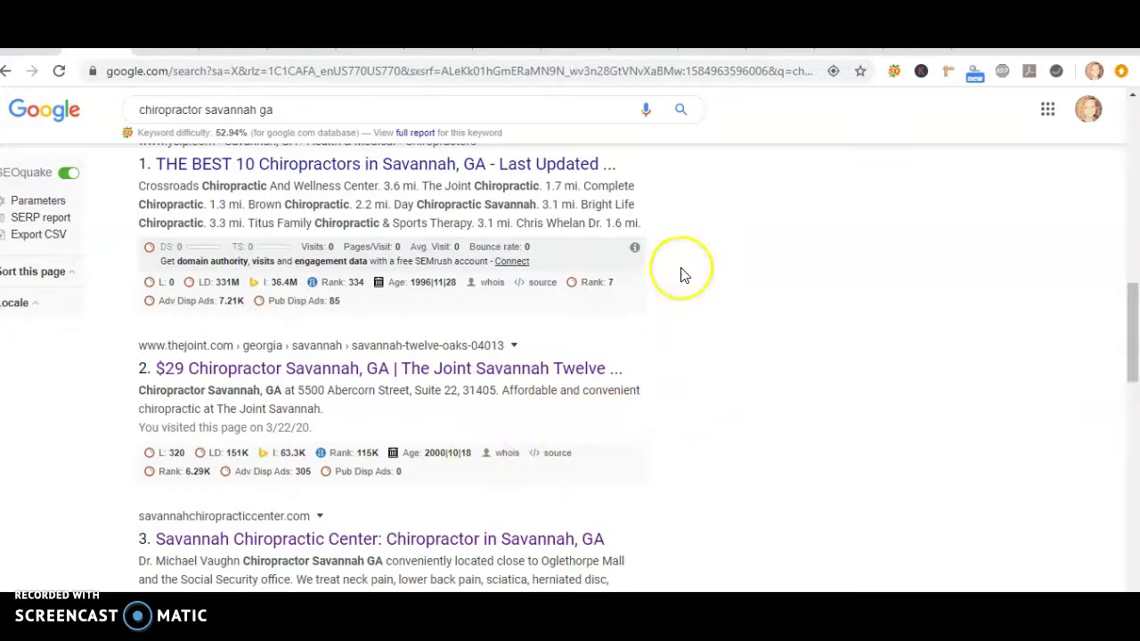